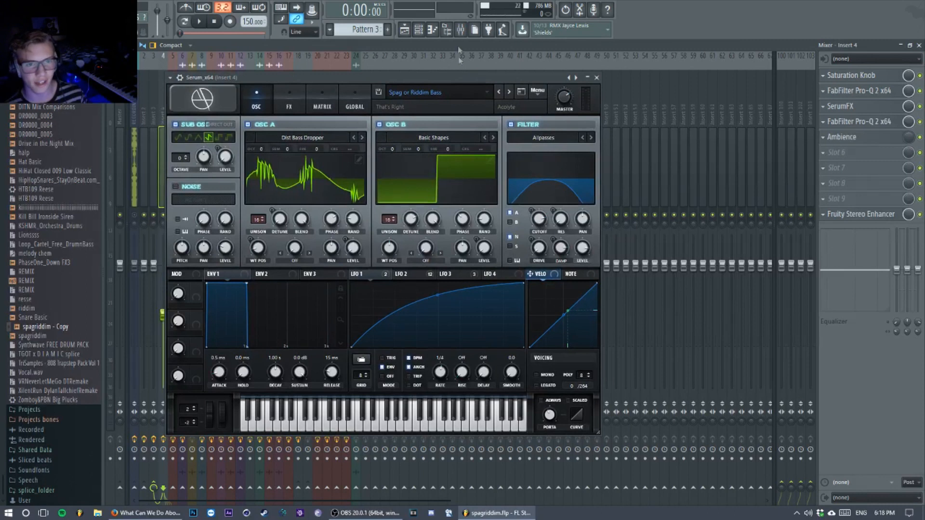
# - Bring up the playlist, close the Serum window and play back the arrangement from the start
pyautogui.click(405, 30)
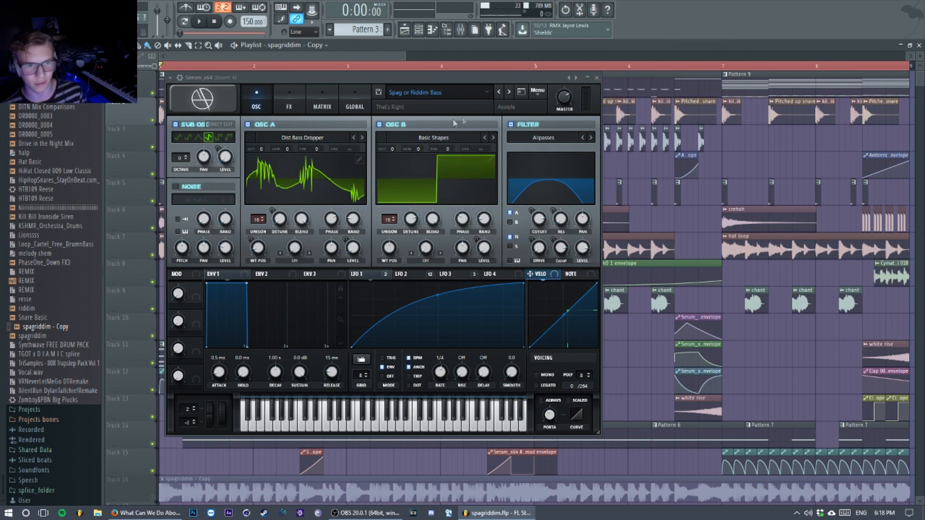
pyautogui.click(596, 77)
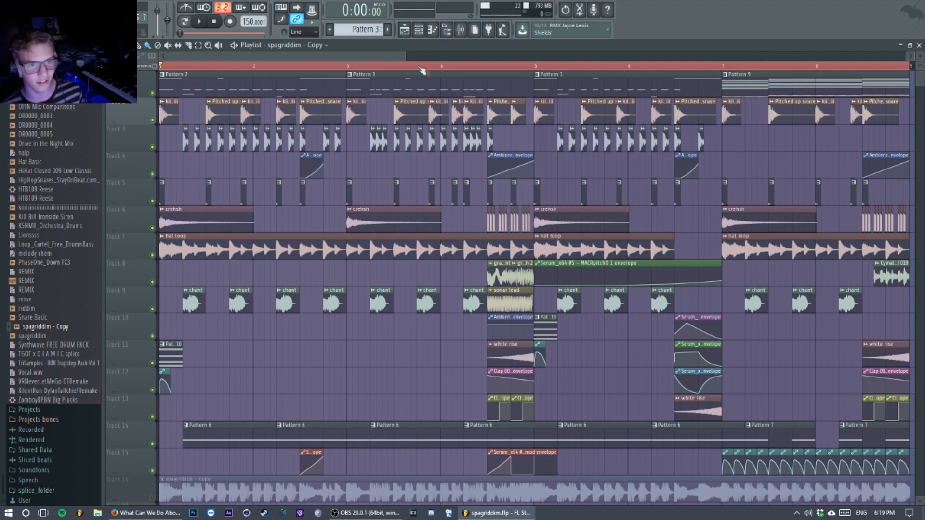
pyautogui.moveTo(407, 55)
pyautogui.mouseDown()
pyautogui.moveTo(448, 94)
pyautogui.moveTo(410, 54)
pyautogui.mouseUp()
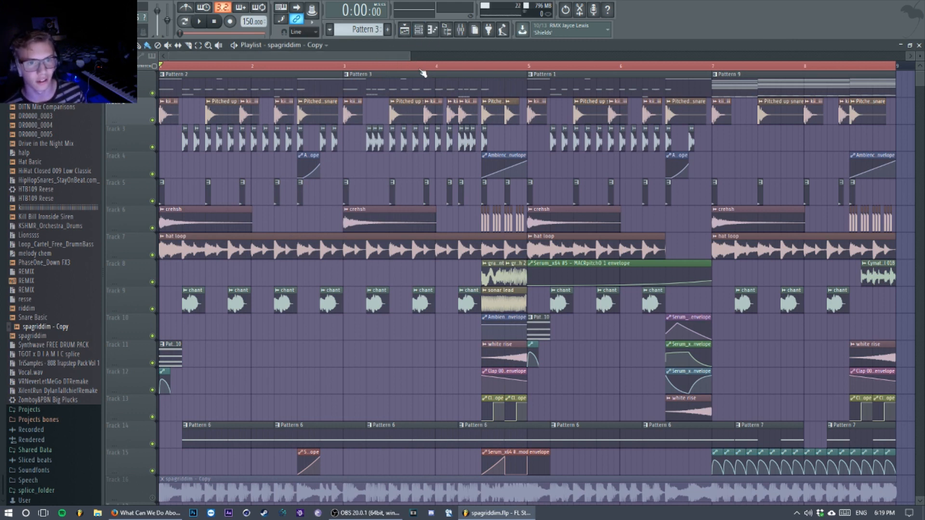
pyautogui.scroll(-3, 443, 202)
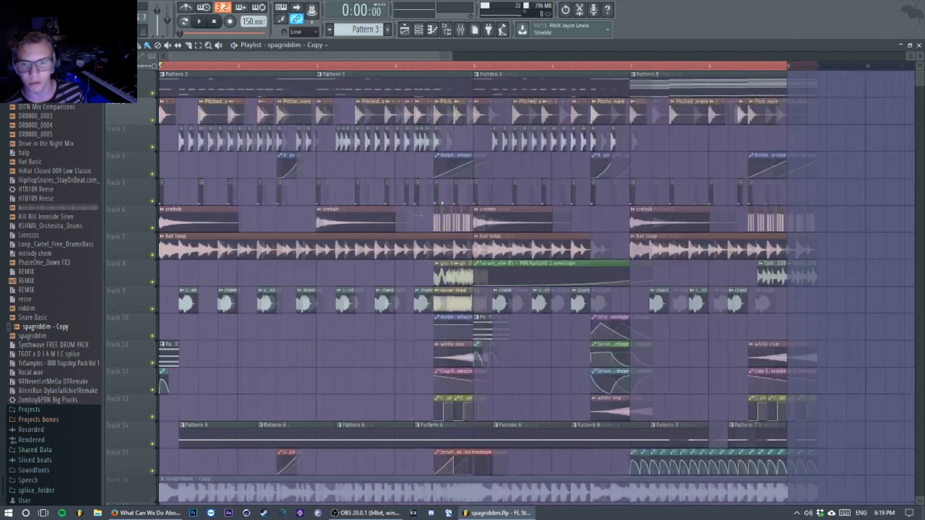
pyautogui.scroll(2, 418, 215)
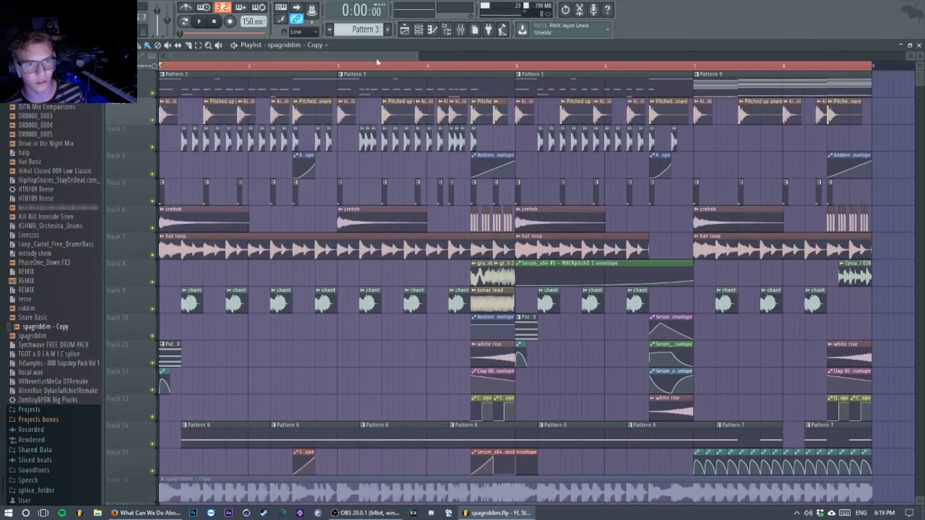
pyautogui.press('space')
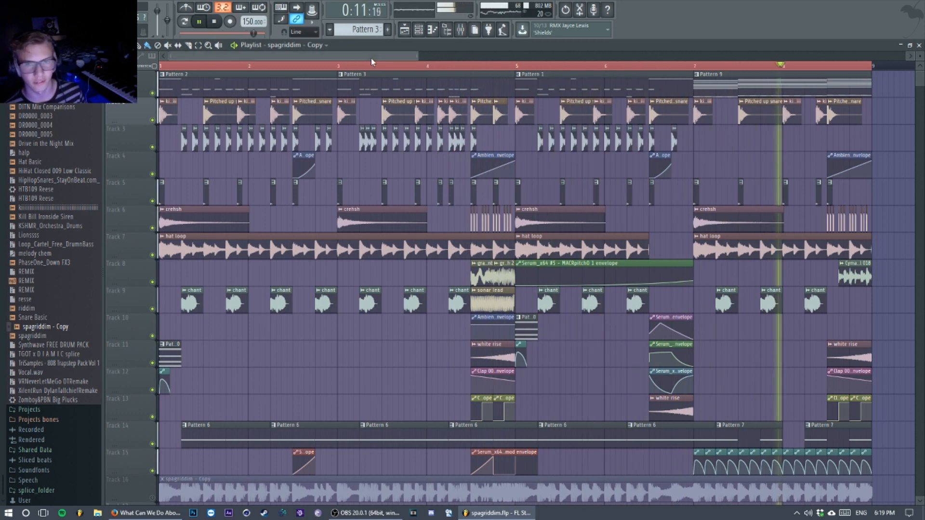
pyautogui.press('space')
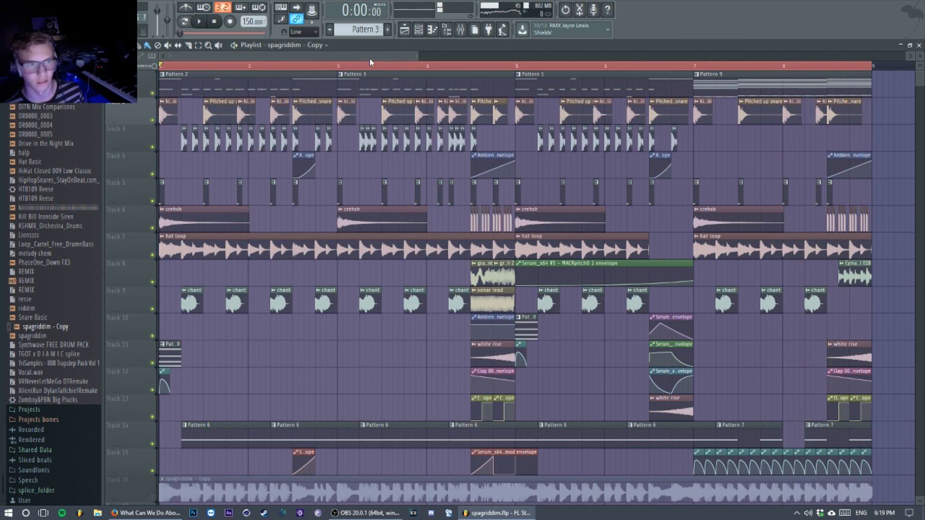
# - Solo the first playlist track, which holds the bass patterns, and listen to it alone
pyautogui.click(418, 33)
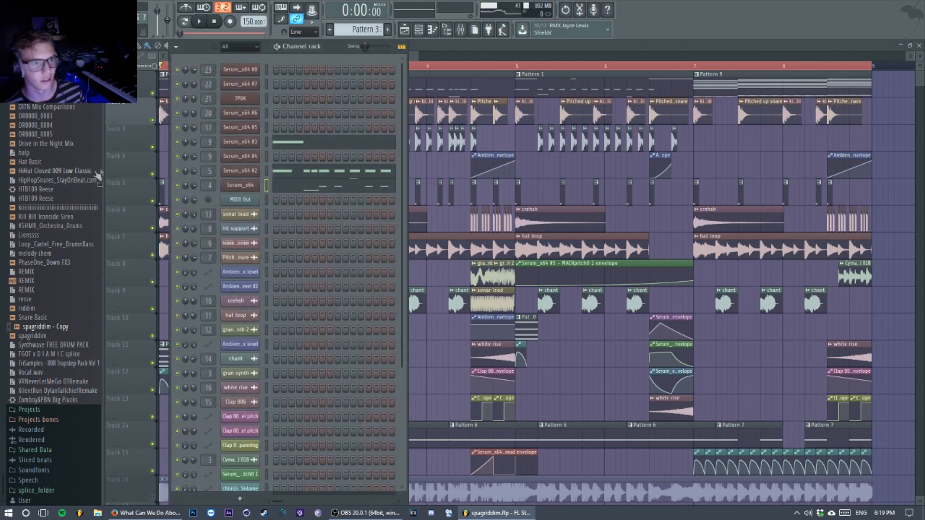
pyautogui.click(415, 59)
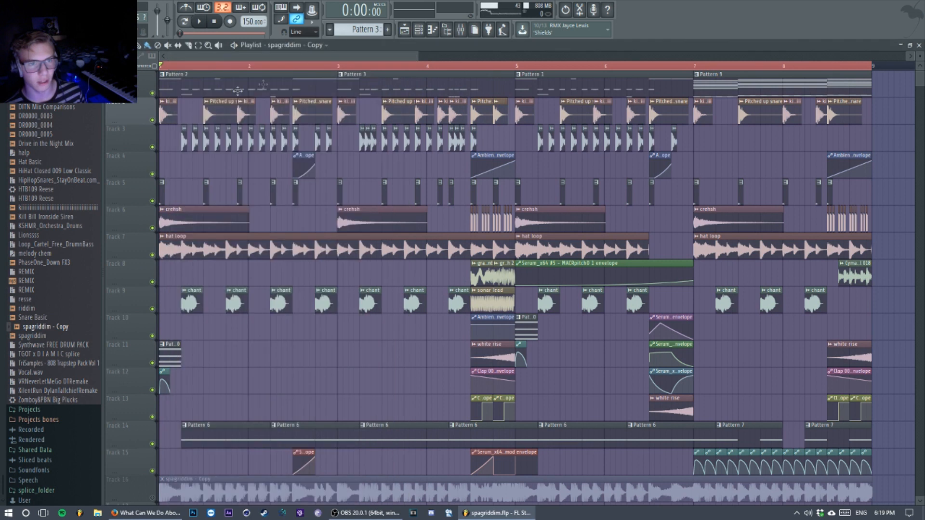
pyautogui.rightClick(153, 93)
pyautogui.press('space')
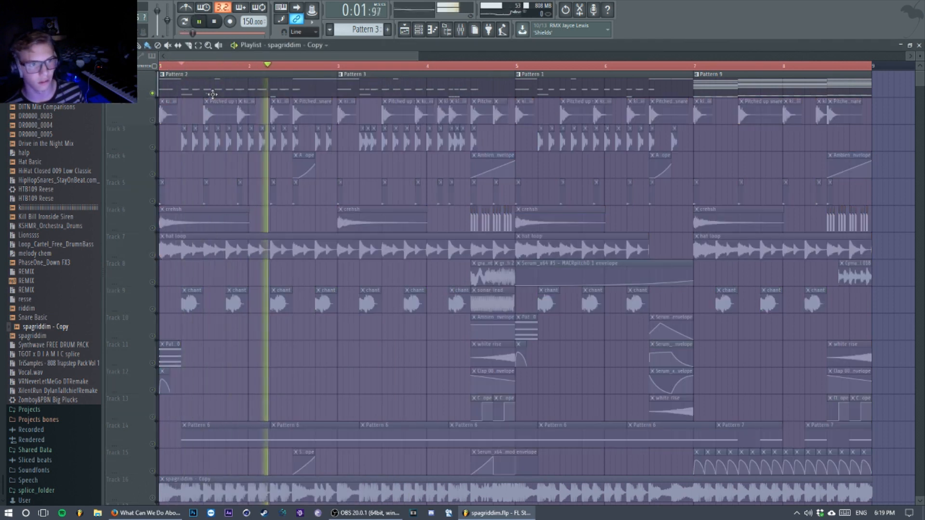
pyautogui.press('space')
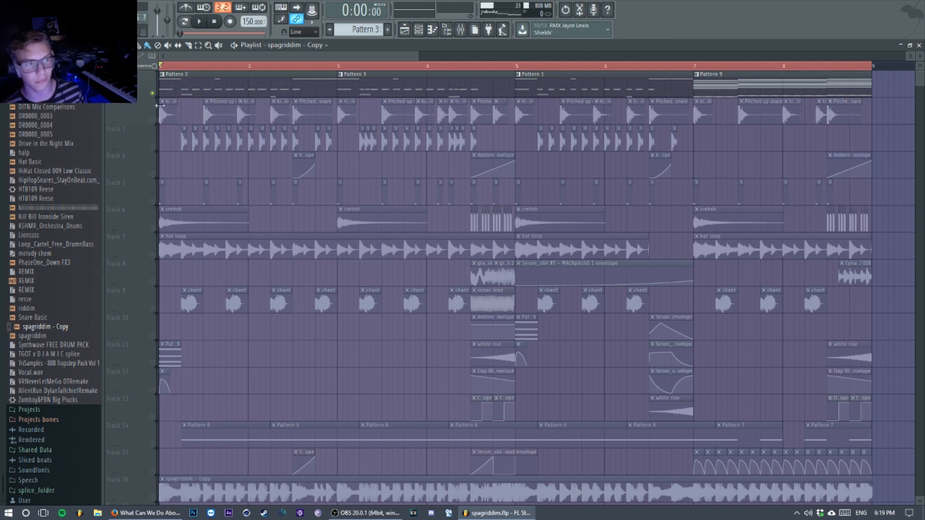
# - Solo the kick and pitched snare track, restore all playlist tracks and check playback briefly
pyautogui.rightClick(153, 121)
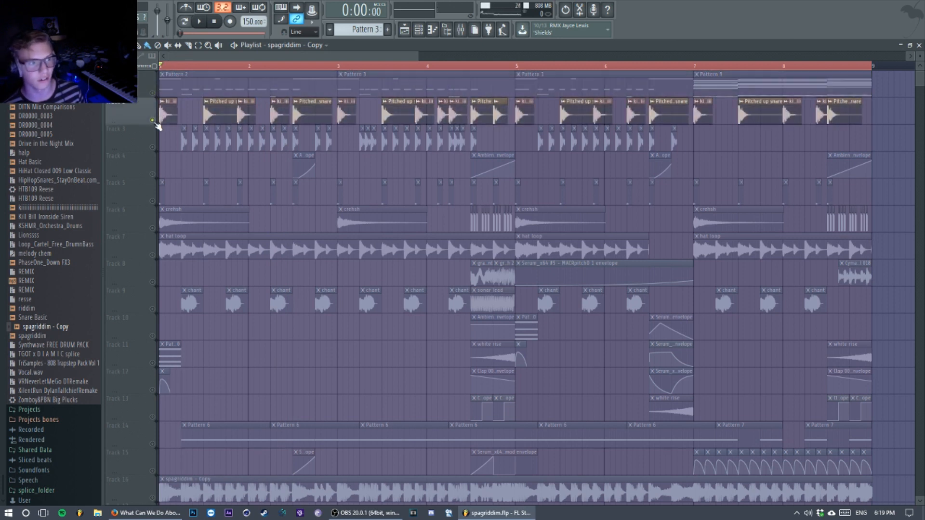
pyautogui.rightClick(154, 121)
pyautogui.press('space')
pyautogui.press('space')
pyautogui.press('space')
pyautogui.press('space')
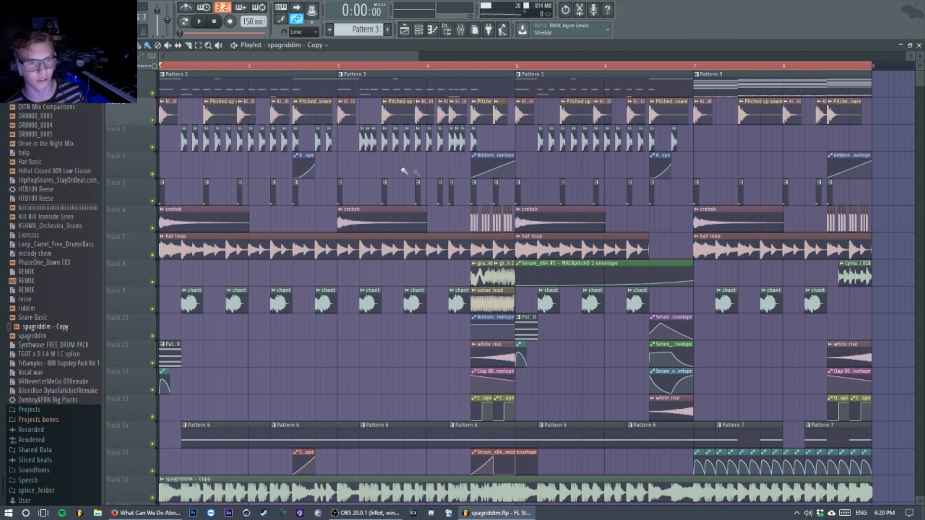
# - Open the synth of the Serum_x64 channel, play the bass back and hide the channel rack
pyautogui.click(422, 36)
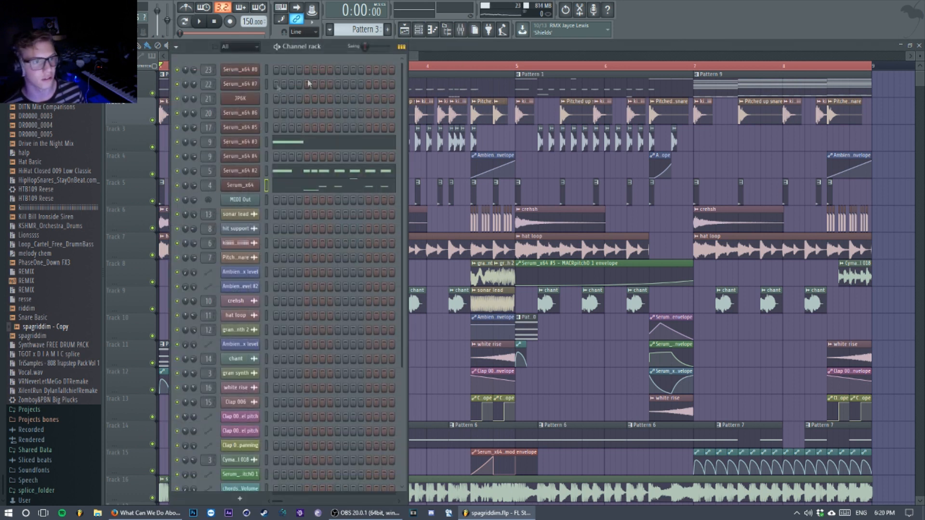
pyautogui.click(248, 185)
pyautogui.moveTo(489, 61); pyautogui.dragTo(464, 60)
pyautogui.press('space')
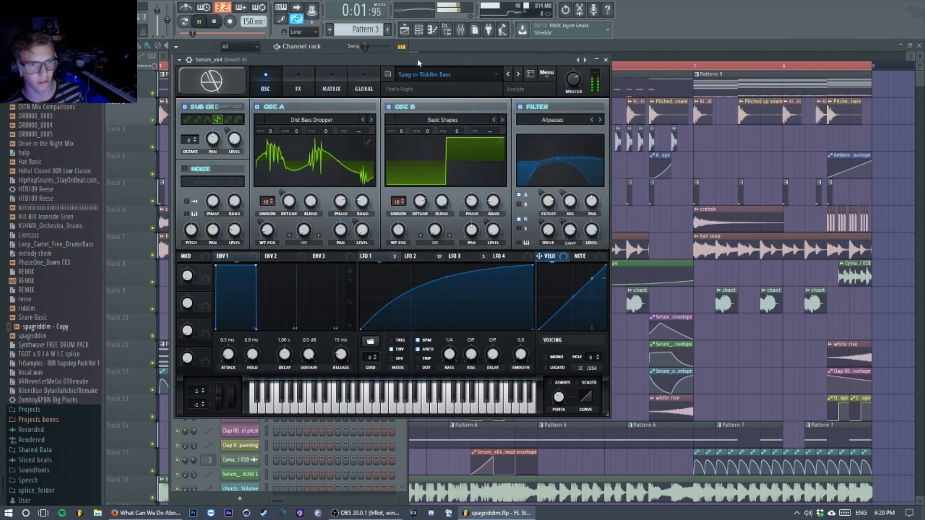
pyautogui.press('space')
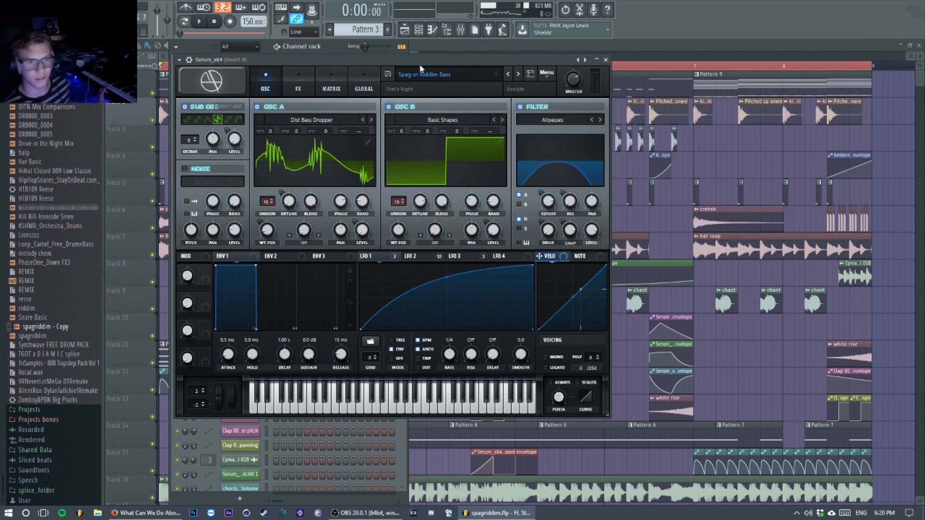
pyautogui.moveTo(411, 62)
pyautogui.mouseDown()
pyautogui.moveTo(393, 85)
pyautogui.moveTo(449, 69)
pyautogui.moveTo(427, 66)
pyautogui.mouseUp()
pyautogui.click(403, 27)
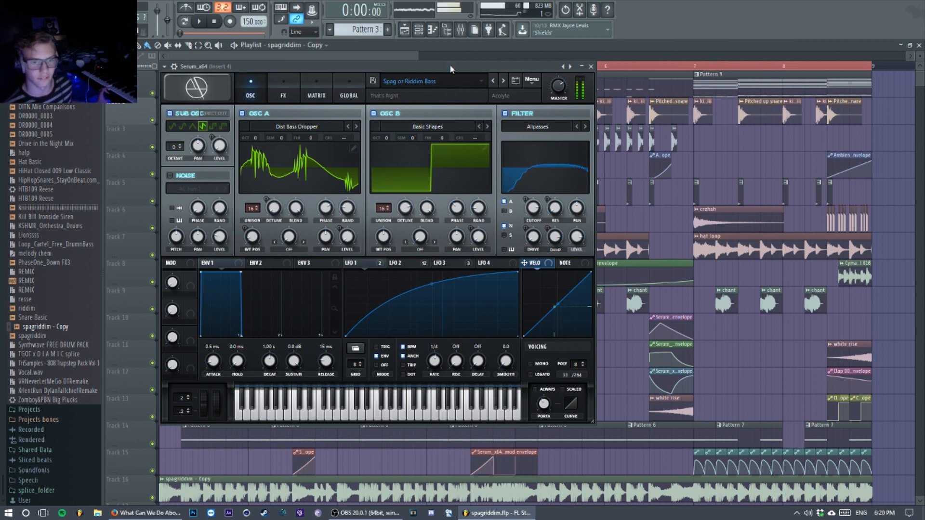
# - Bypass all active effects in Serum, including distortion, chorus, EQ and reverb, and switch off the filter
pyautogui.click(289, 94)
pyautogui.click(572, 123)
pyautogui.click(572, 160)
pyautogui.click(572, 198)
pyautogui.click(572, 236)
pyautogui.moveTo(588, 181); pyautogui.dragTo(589, 275)
pyautogui.click(572, 123)
pyautogui.click(572, 160)
pyautogui.click(572, 198)
pyautogui.click(572, 236)
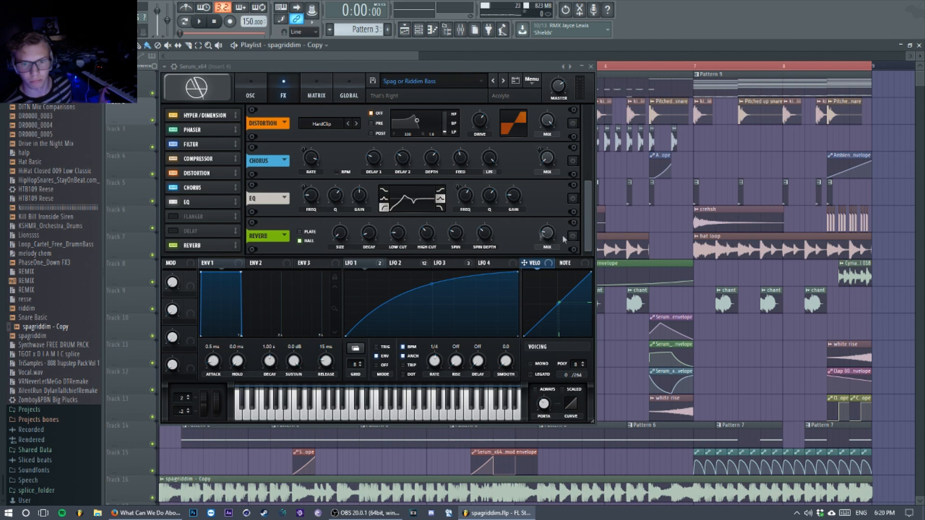
pyautogui.click(253, 96)
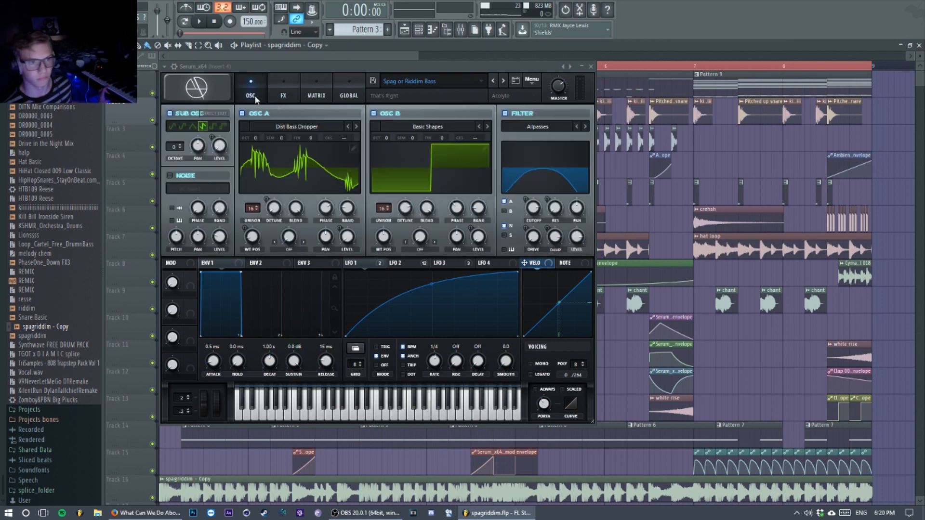
pyautogui.click(504, 114)
# - Bypass all effects loaded on mixer Insert 4 and return to the playlist
pyautogui.moveTo(436, 68); pyautogui.dragTo(480, 63)
pyautogui.click(461, 30)
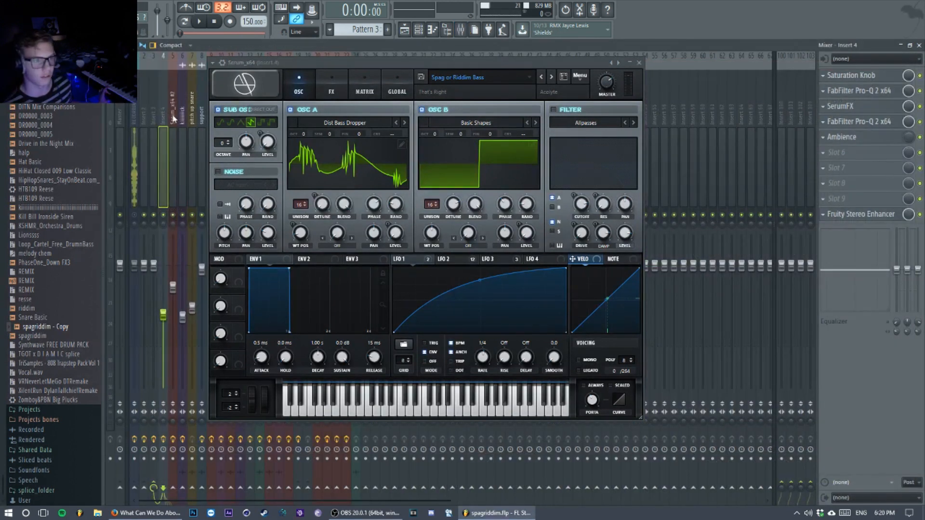
pyautogui.click(919, 214)
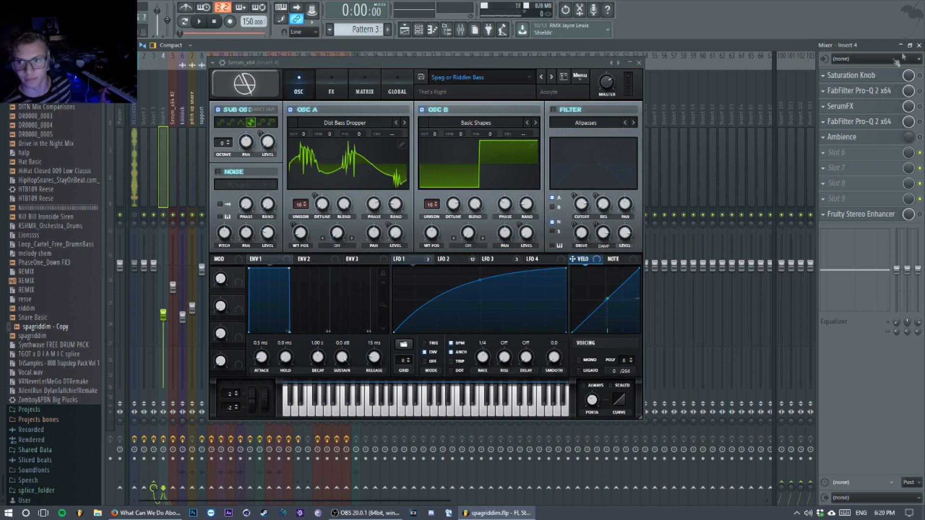
pyautogui.moveTo(436, 64); pyautogui.dragTo(440, 50)
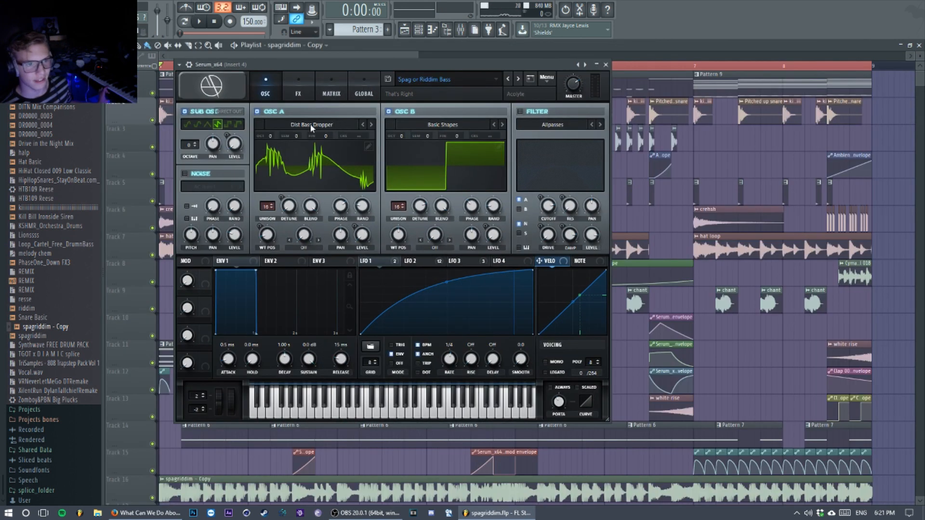
# - Examine oscillator A's Dist Bass Dropper wavetable in the Digital category, along with its phase and wavetable position
pyautogui.click(334, 127)
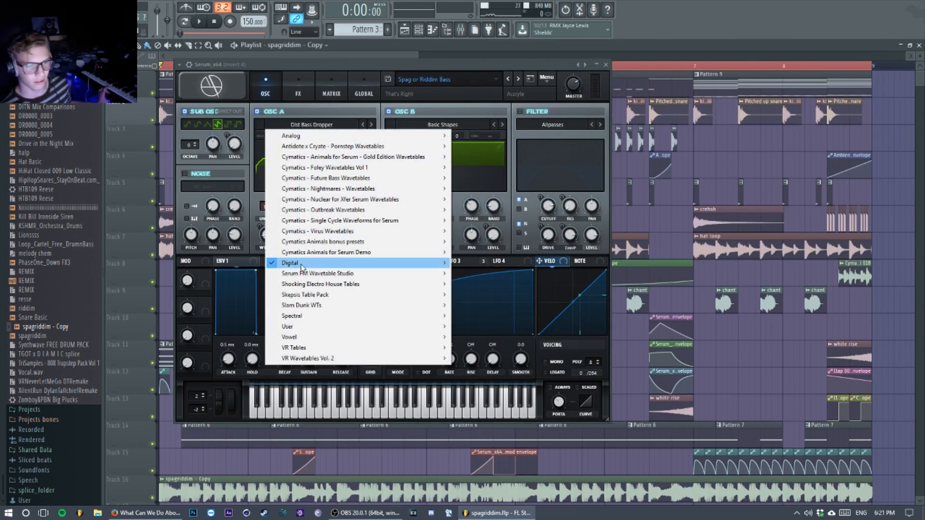
pyautogui.moveTo(302, 266)
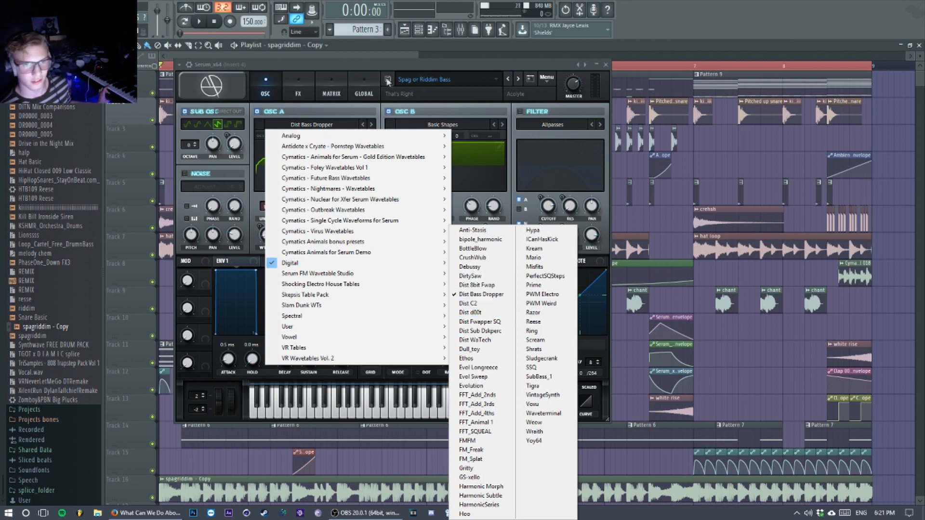
pyautogui.click(378, 67)
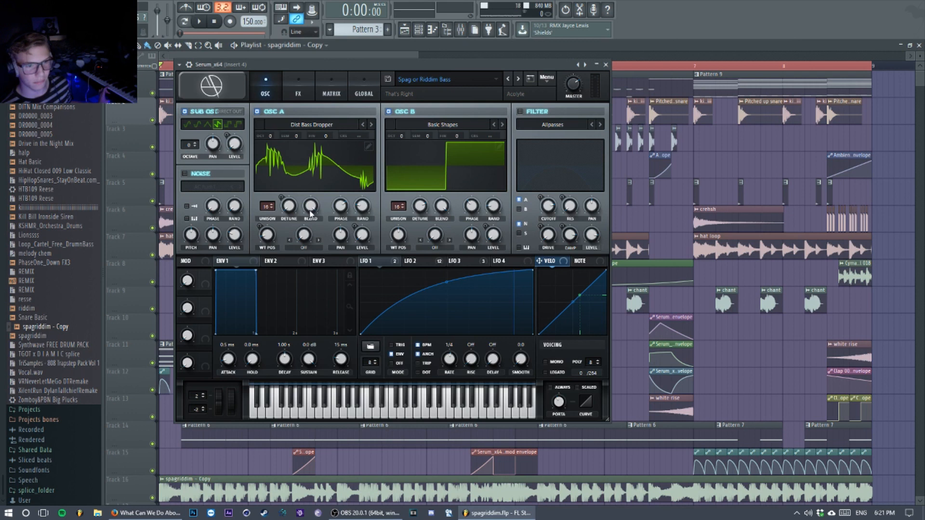
pyautogui.moveTo(363, 213)
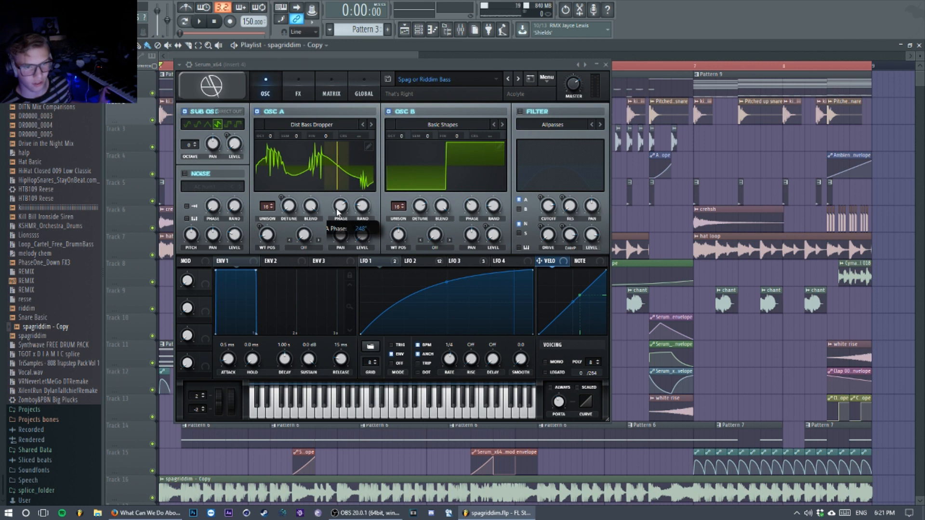
pyautogui.moveTo(267, 235)
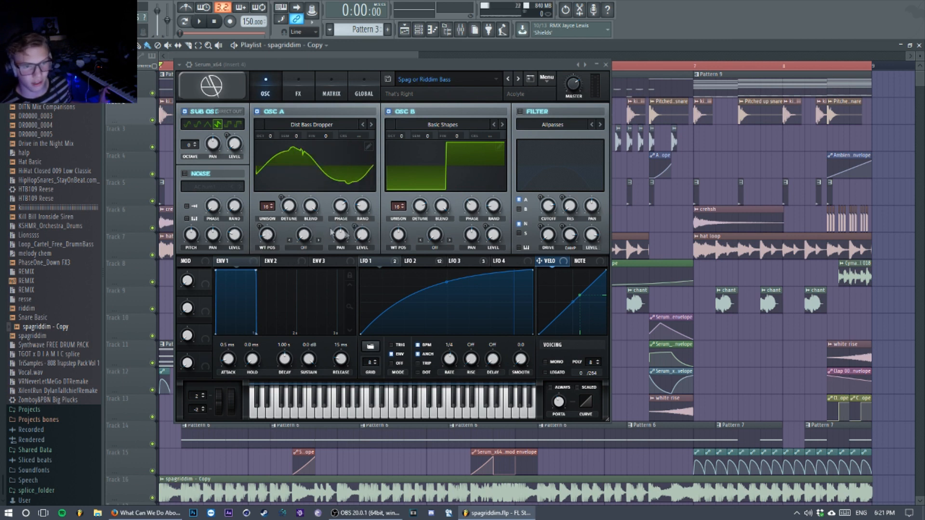
# - Toggle oscillator B off and on, and examine its wavetable position and the sub oscillator's level and waveform
pyautogui.click(399, 112)
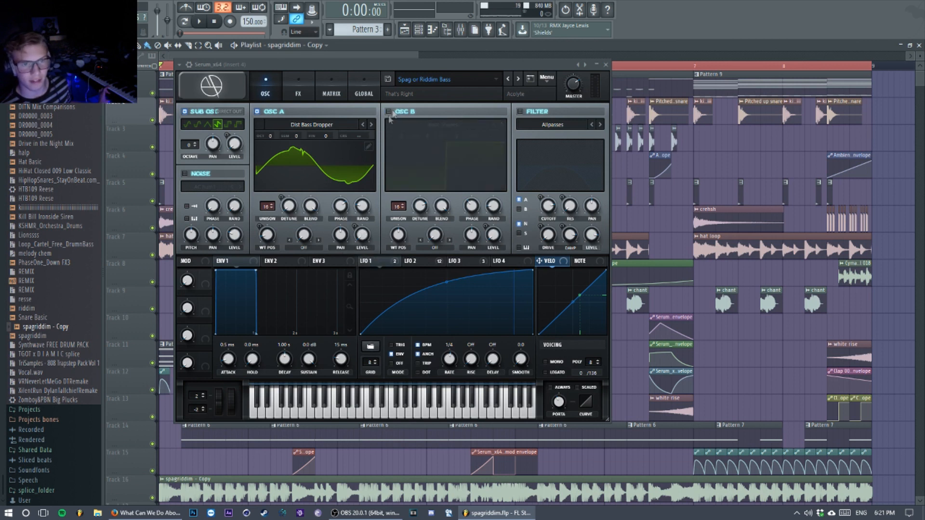
pyautogui.click(388, 111)
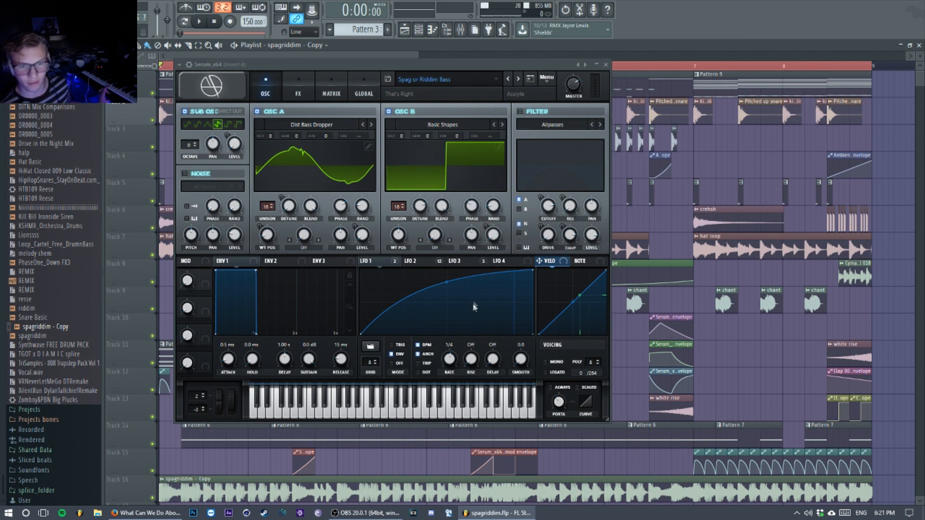
pyautogui.moveTo(400, 235)
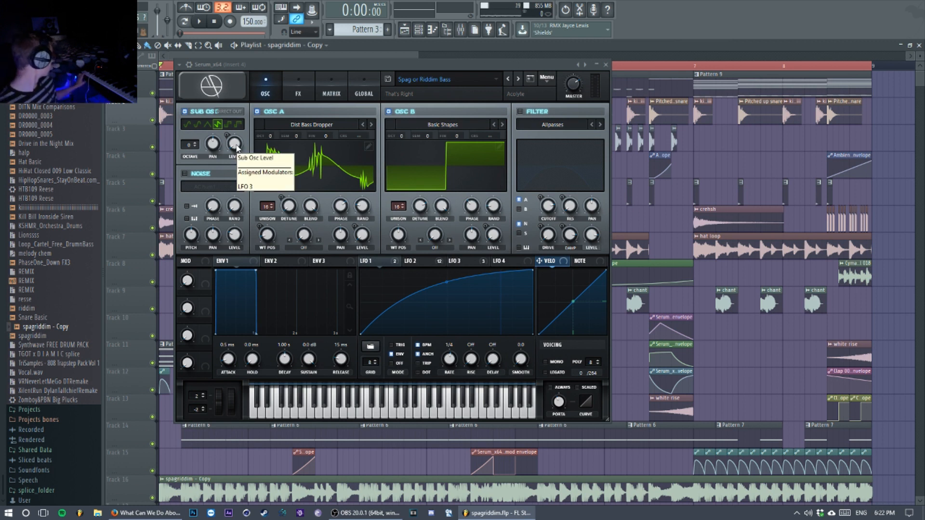
pyautogui.click(284, 65)
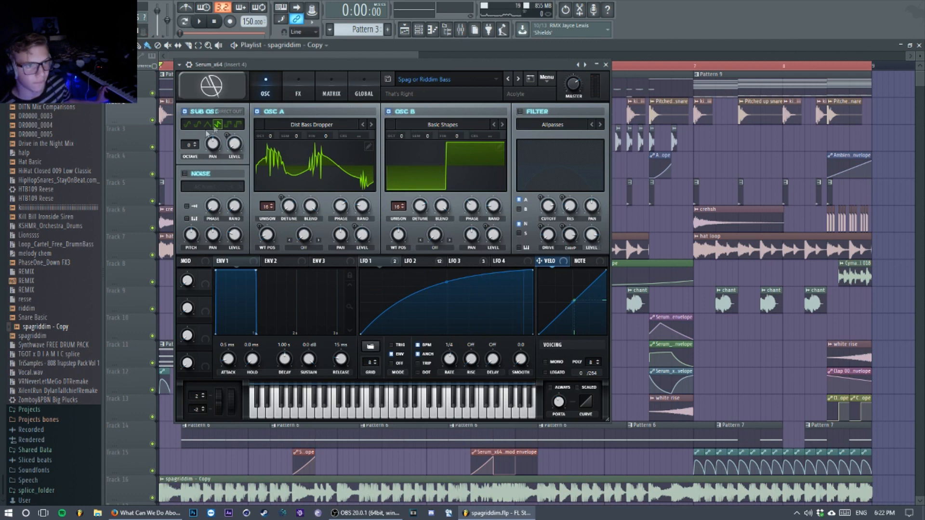
pyautogui.click(219, 124)
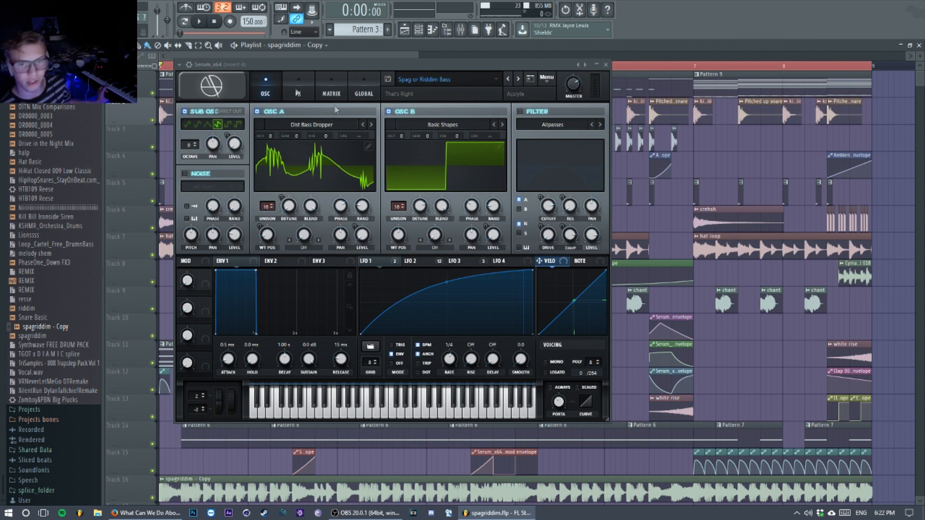
# - Turn the Allpasses filter on and examine its cutoff, resonance, drive and damp settings
pyautogui.click(520, 112)
pyautogui.moveTo(512, 64); pyautogui.dragTo(490, 50)
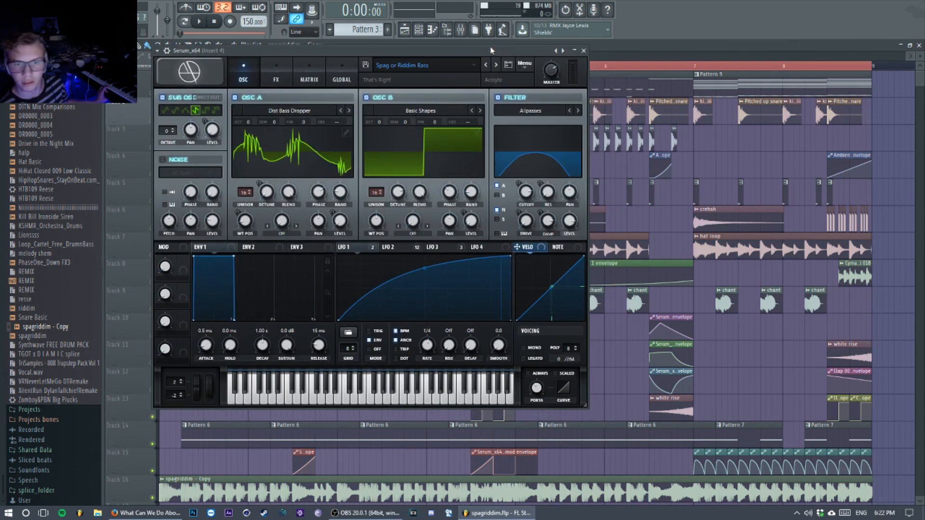
pyautogui.moveTo(525, 194)
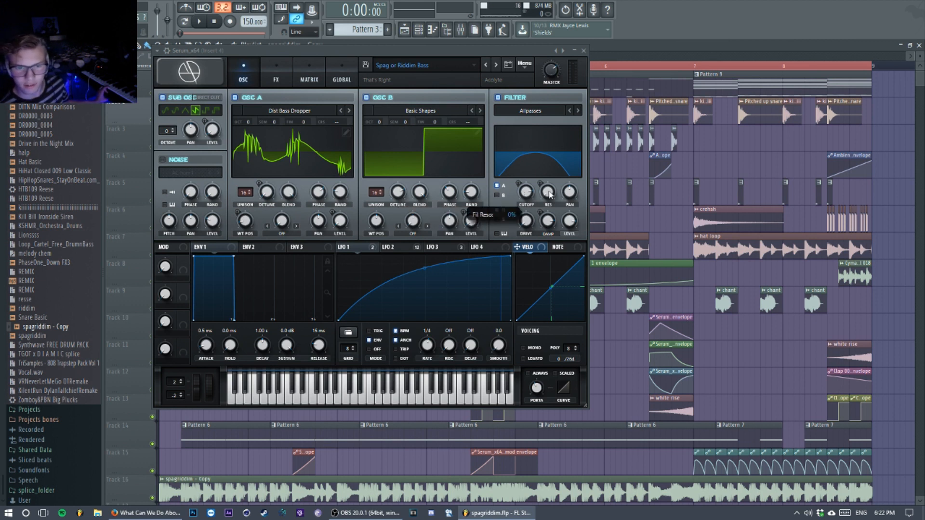
pyautogui.moveTo(546, 230)
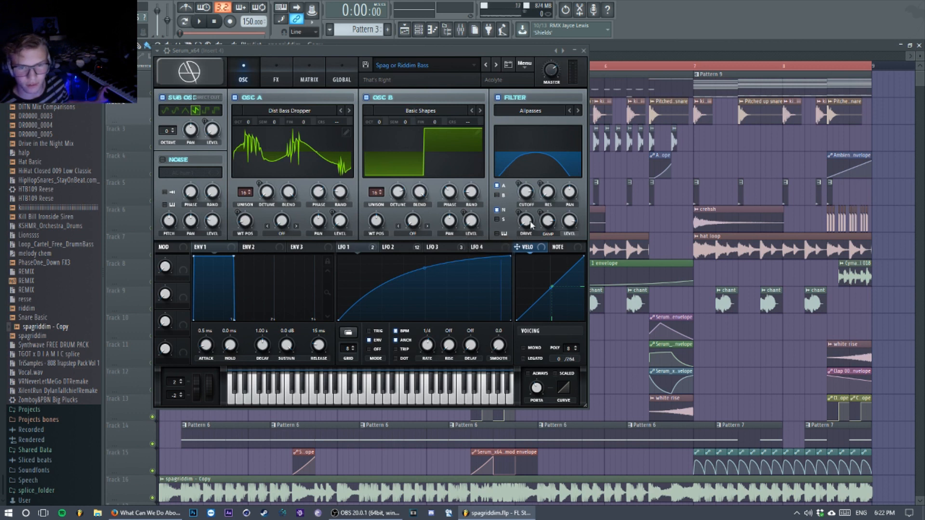
# - Turn on the Hyper/Dimension effect and examine its rate, detune and mix along with the dimension size and mix
pyautogui.click(571, 235)
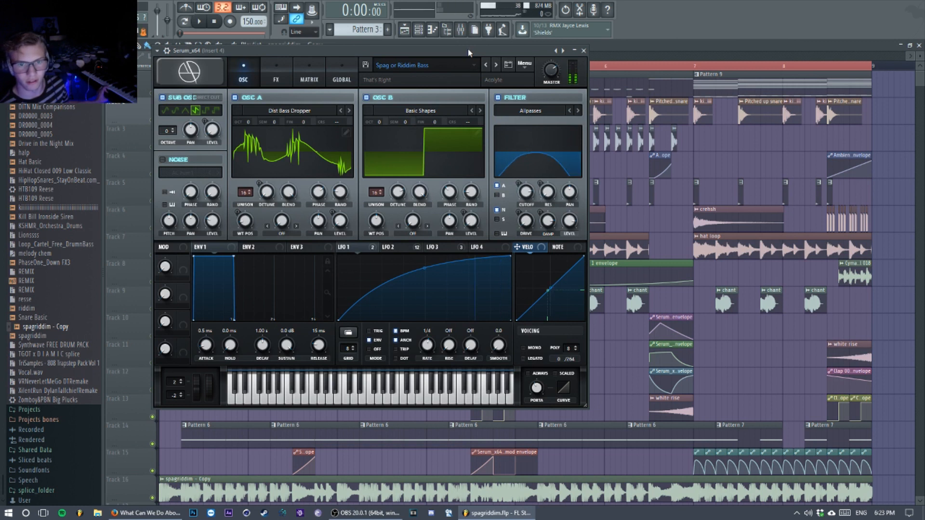
pyautogui.click(276, 75)
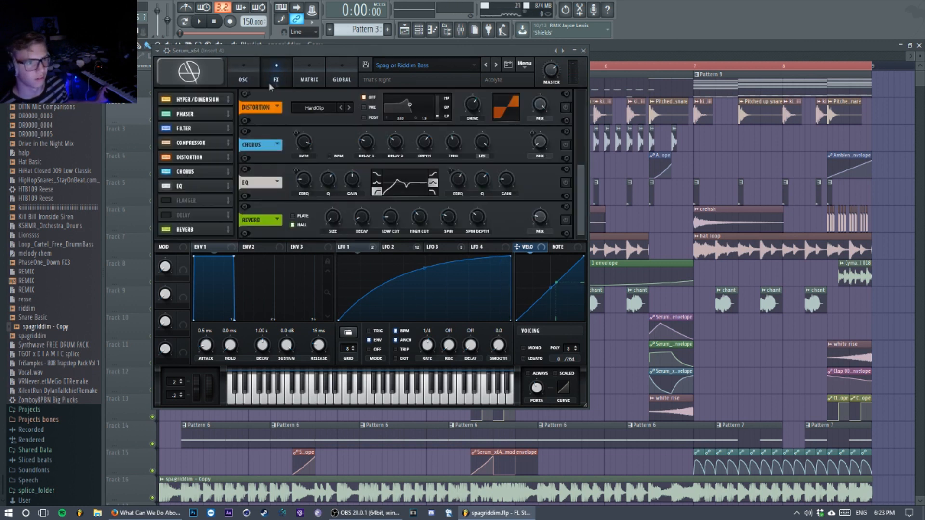
pyautogui.click(187, 100)
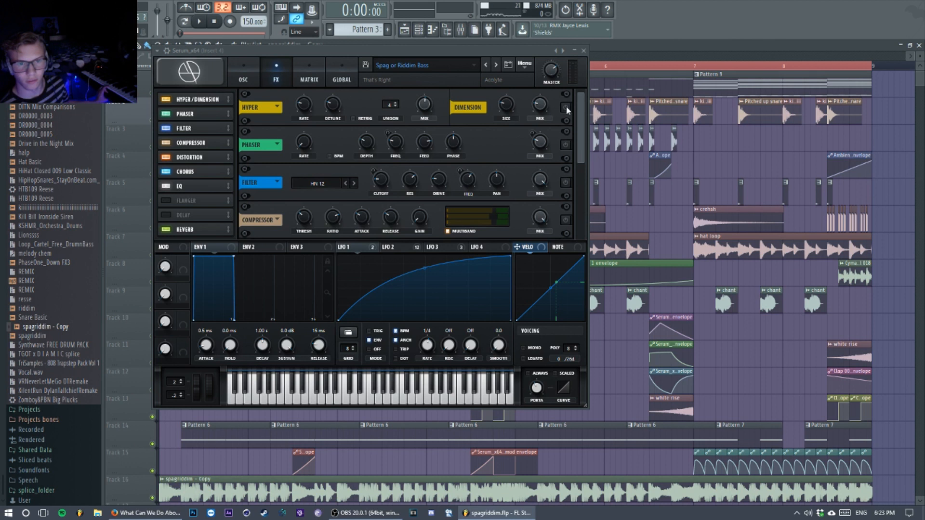
pyautogui.moveTo(338, 106)
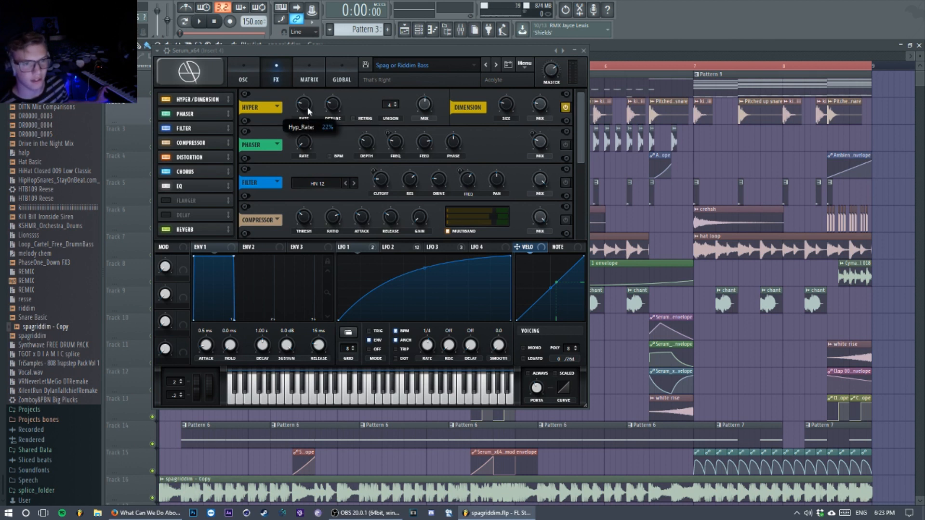
pyautogui.moveTo(427, 108)
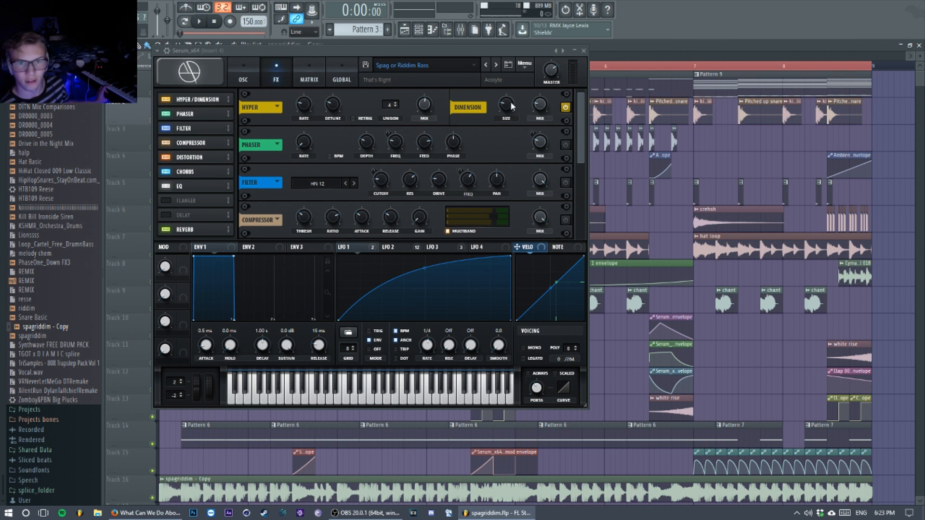
pyautogui.moveTo(512, 106)
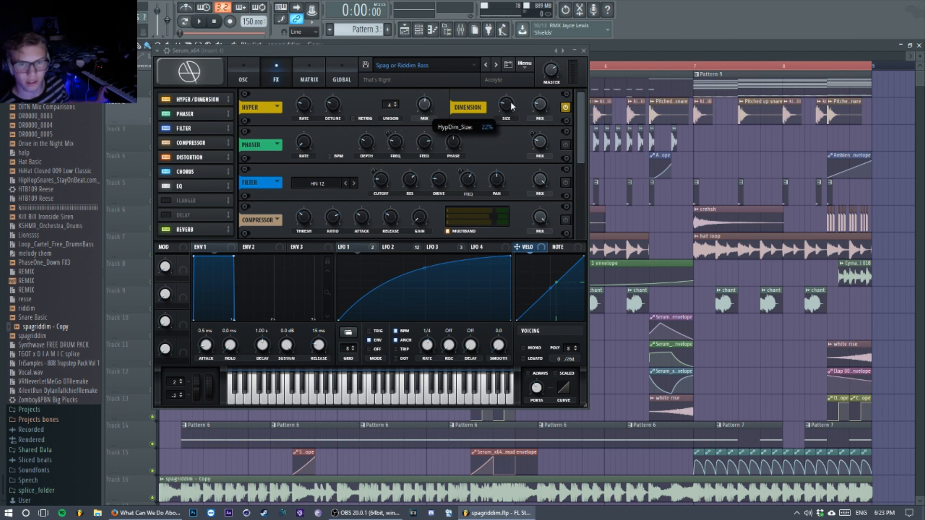
pyautogui.moveTo(541, 106)
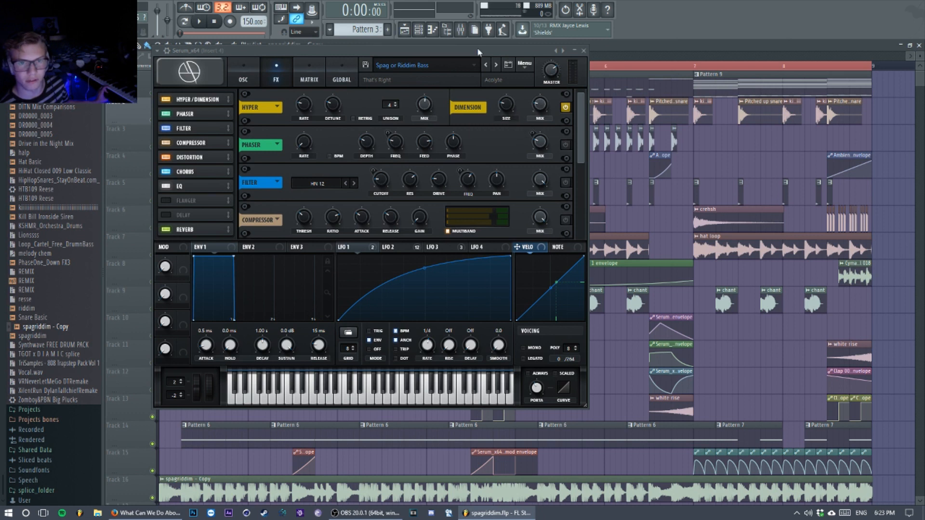
# - Examine the phaser's rate, depth, frequency and mix, and turn the phaser on
pyautogui.click(206, 113)
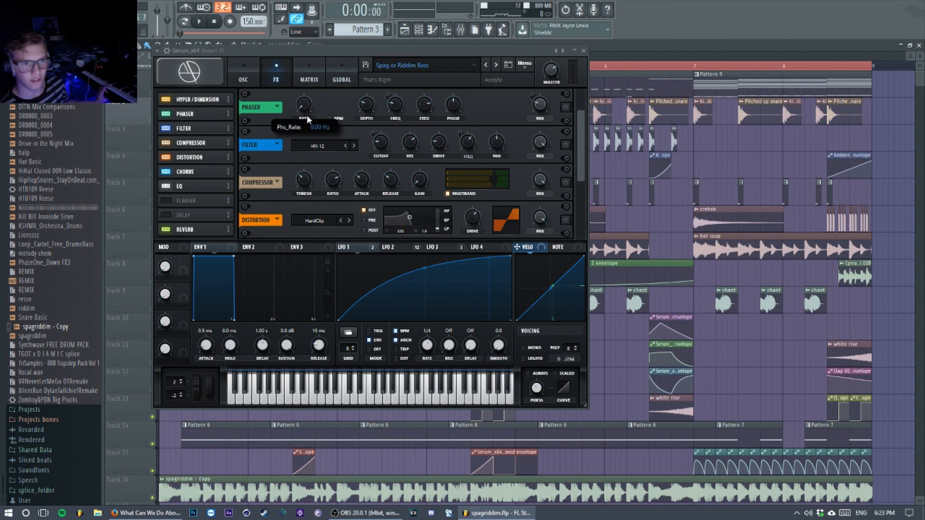
pyautogui.moveTo(367, 112)
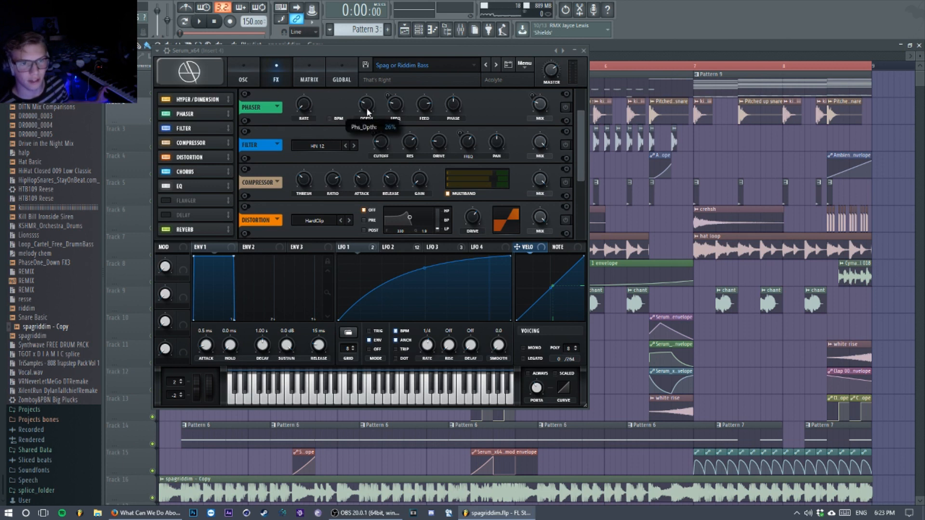
pyautogui.moveTo(397, 106)
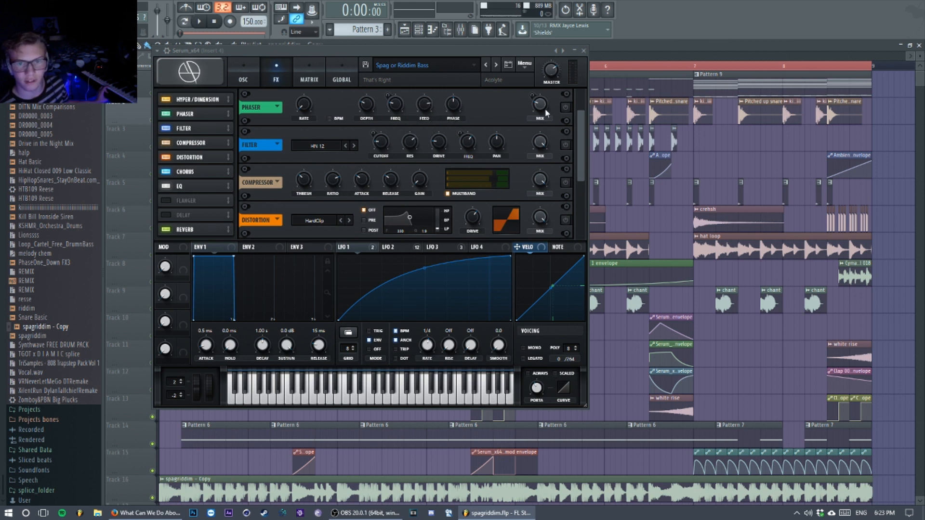
pyautogui.moveTo(543, 107)
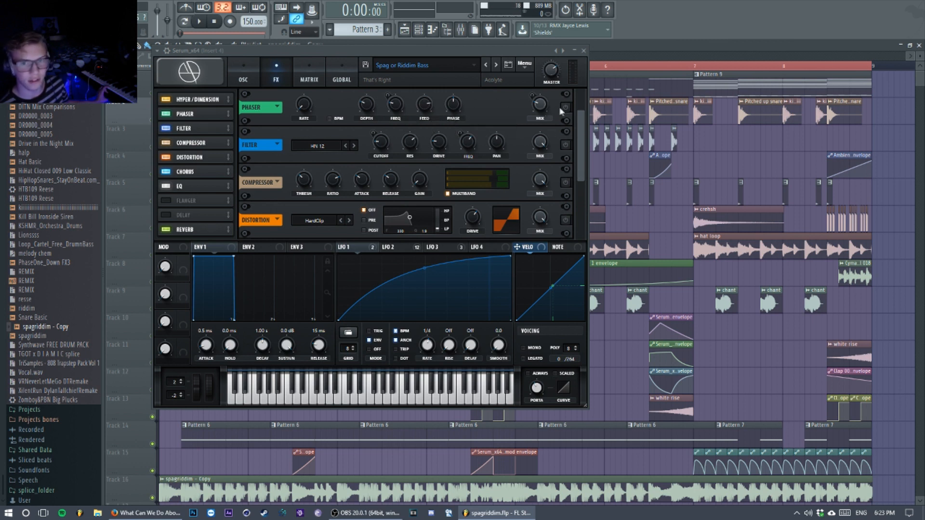
# - Examine the filter effect's HN 12 type in the Multi category, its cutoff, resonance, drive and frequency, and turn the effect on
pyautogui.click(324, 145)
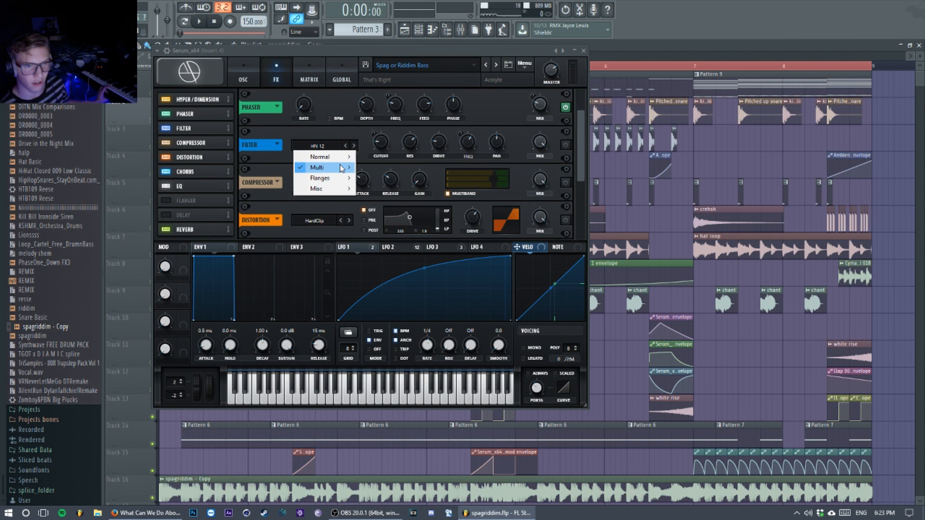
pyautogui.moveTo(340, 167)
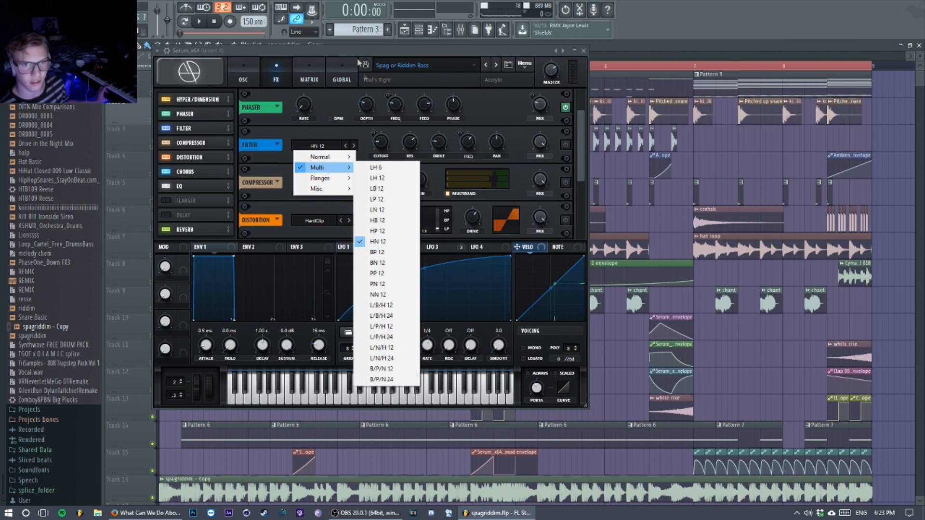
pyautogui.click(359, 54)
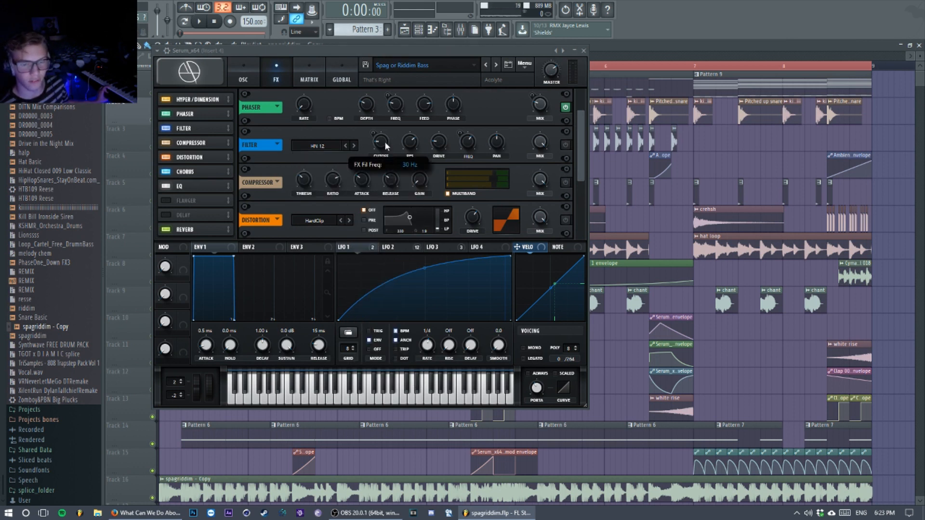
pyautogui.moveTo(409, 141)
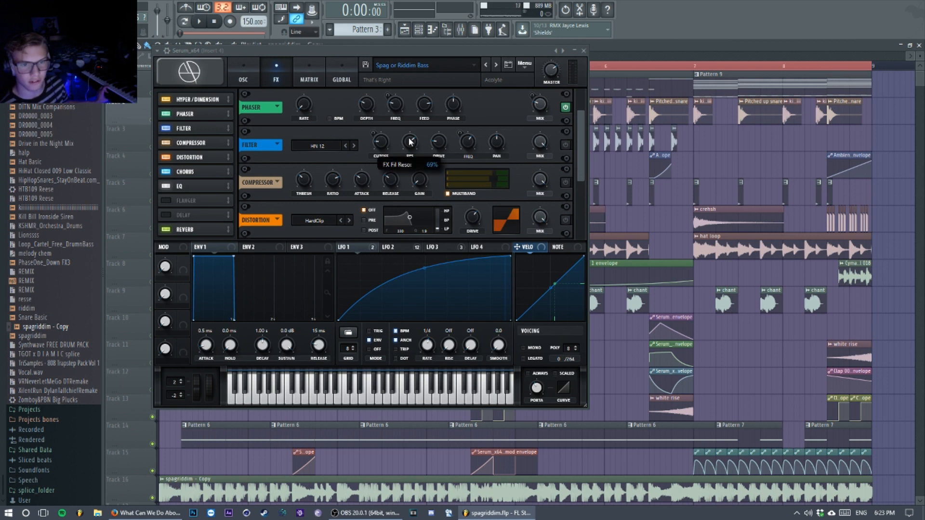
pyautogui.moveTo(443, 145)
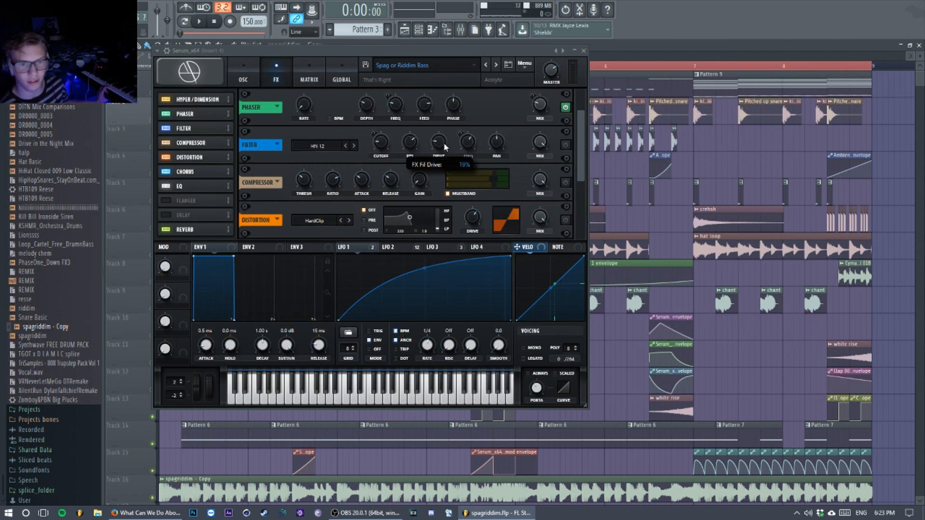
pyautogui.moveTo(471, 143)
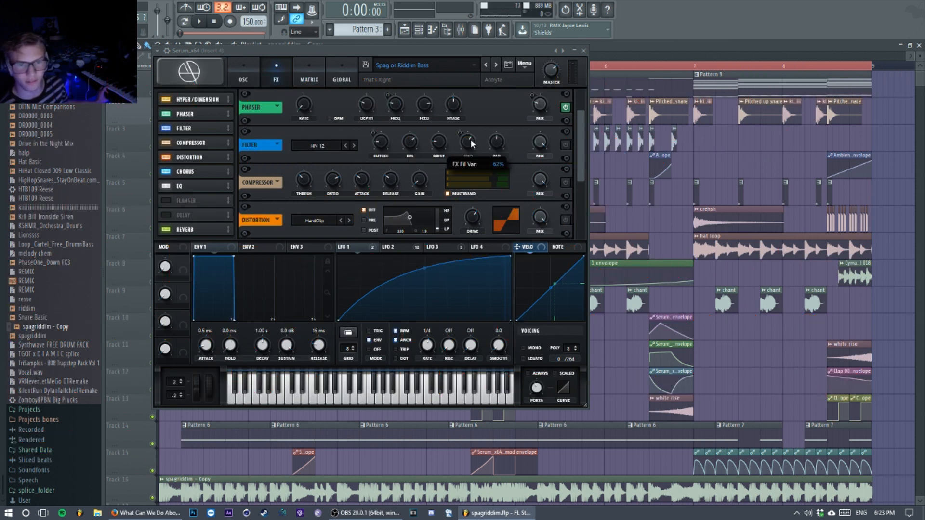
pyautogui.click(565, 145)
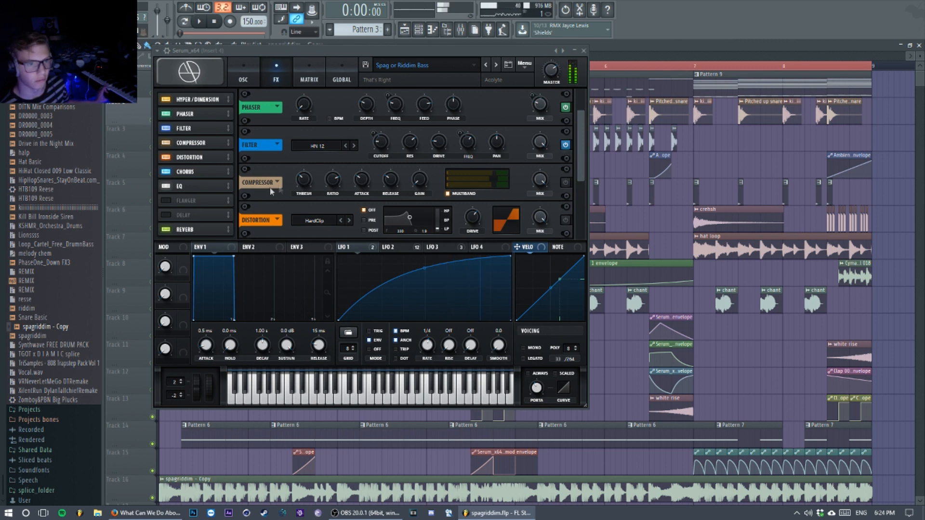
# - Turn on the compressor with Multiband enabled and examine its threshold and its place in the effects chain
pyautogui.scroll(-2, 440, 164)
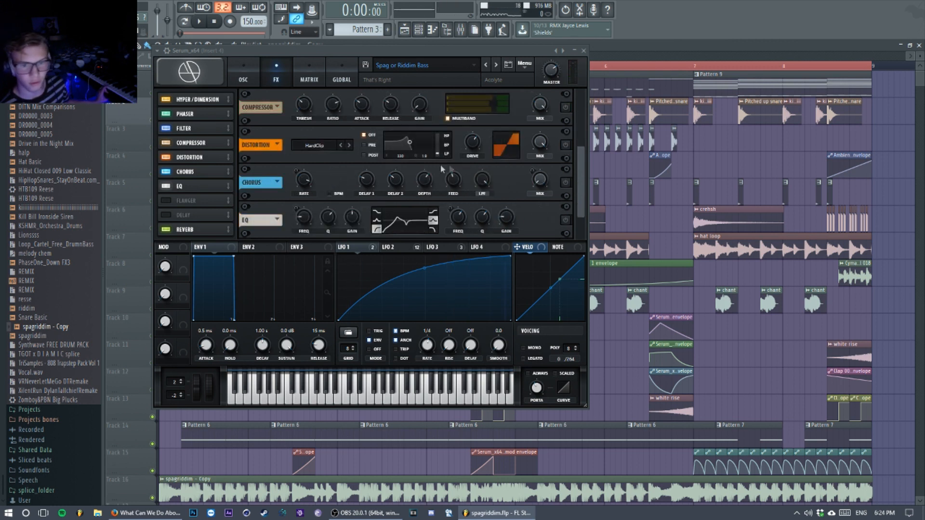
pyautogui.click(566, 108)
pyautogui.click(448, 119)
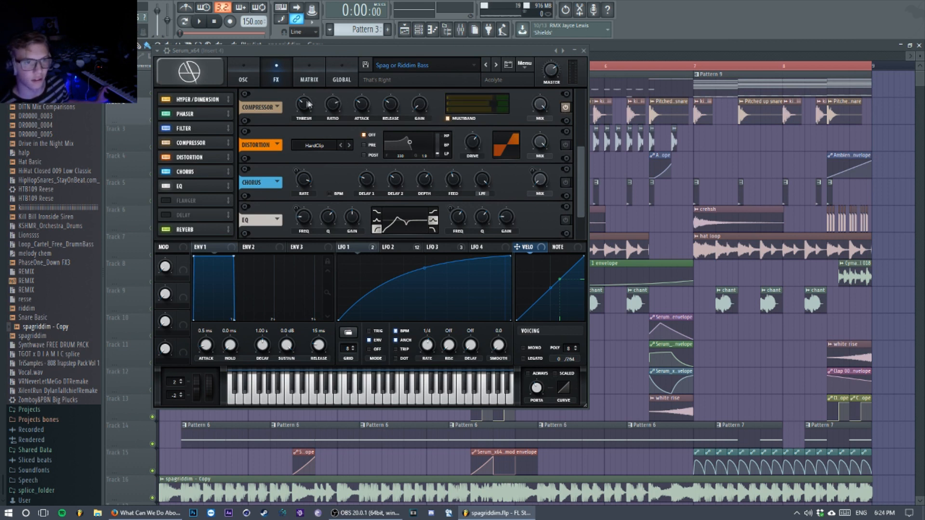
pyautogui.moveTo(306, 103)
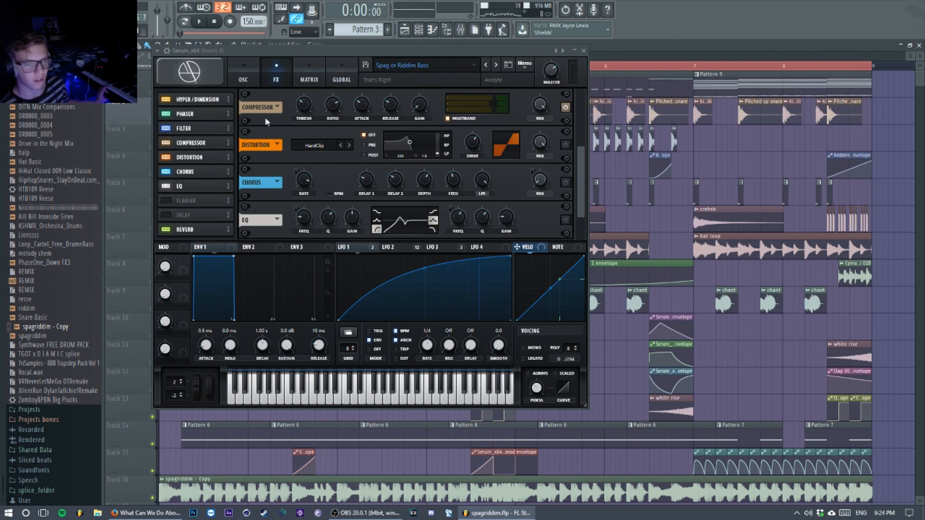
pyautogui.click(210, 155)
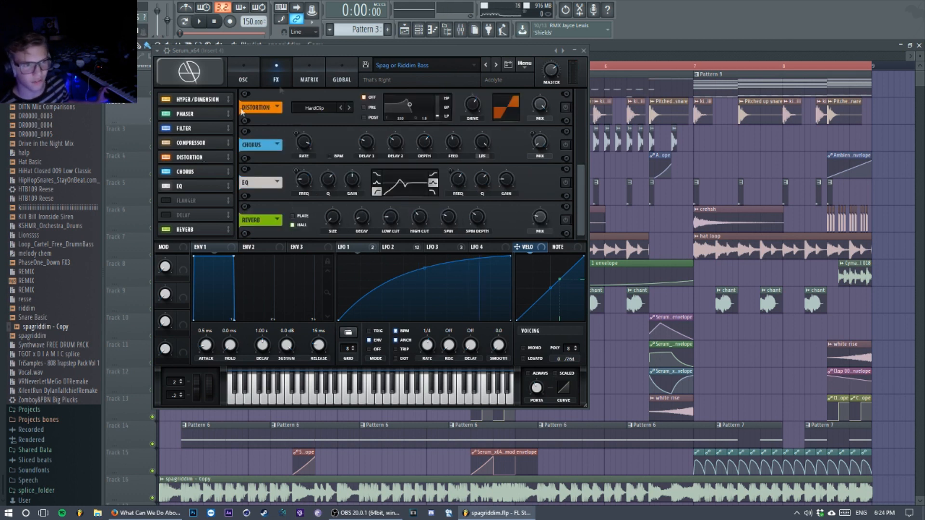
pyautogui.click(195, 144)
pyautogui.click(215, 126)
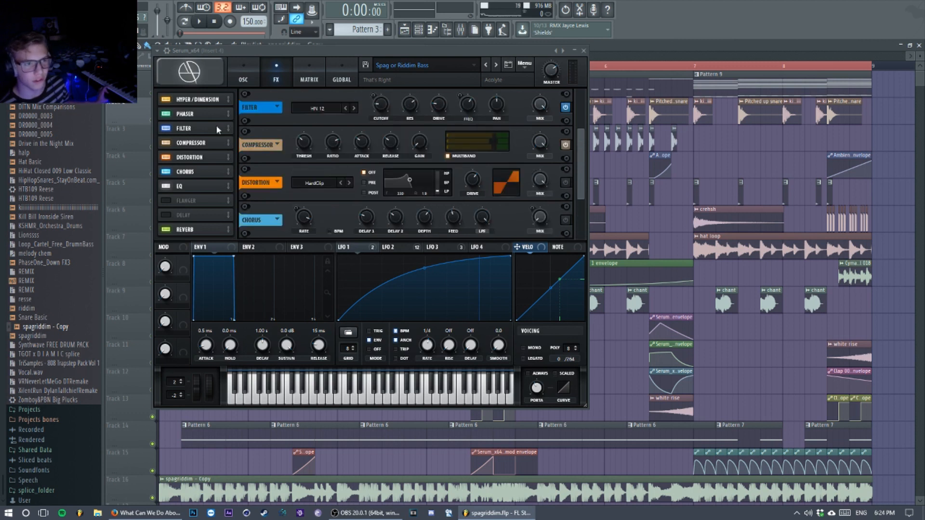
pyautogui.click(207, 143)
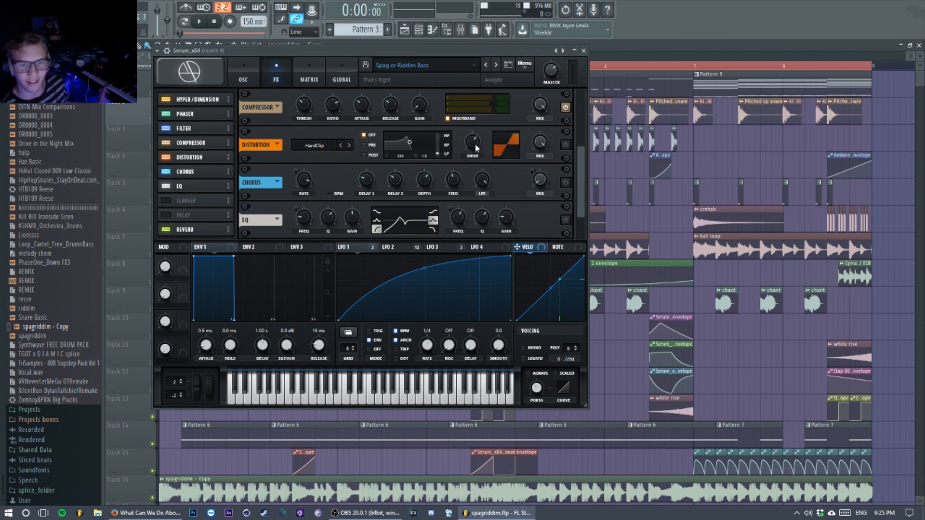
# - Choose HardClip as the distortion mode, examine the drive, and turn the distortion on
pyautogui.click(316, 145)
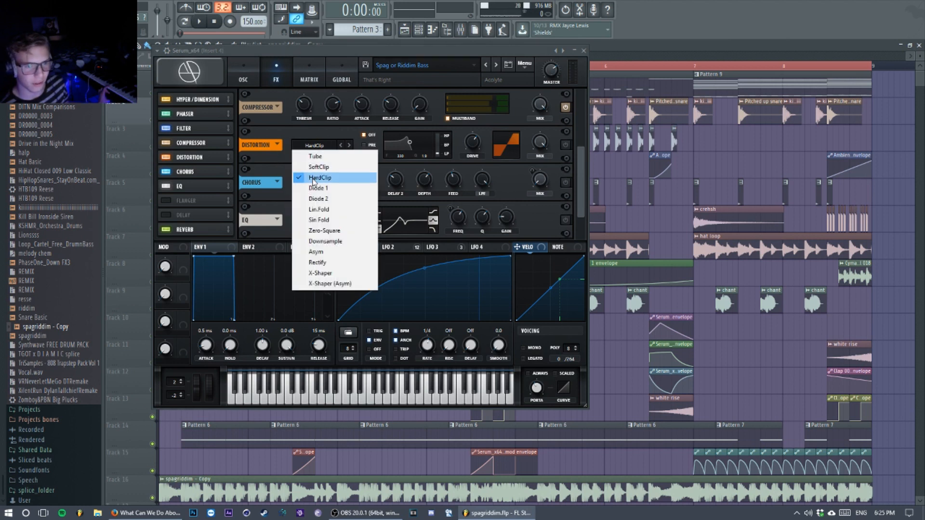
pyautogui.click(320, 180)
pyautogui.moveTo(478, 141)
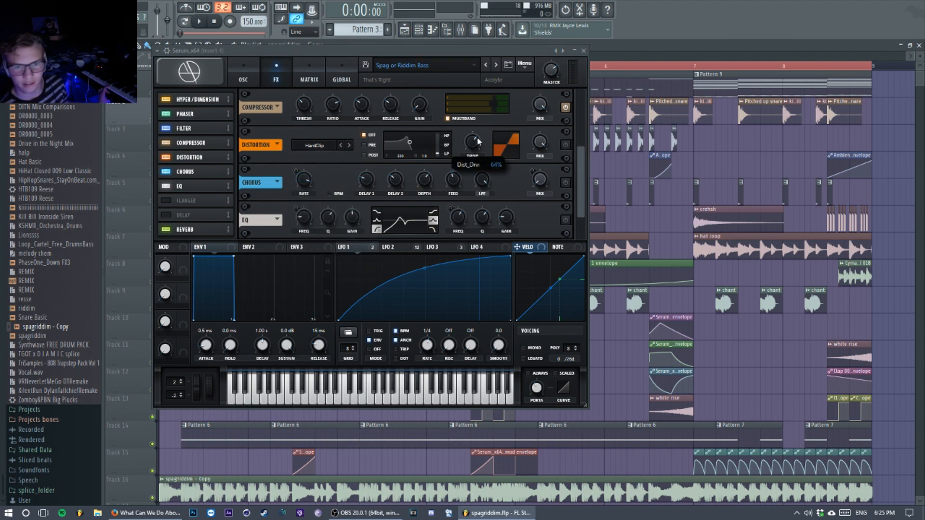
pyautogui.click(564, 144)
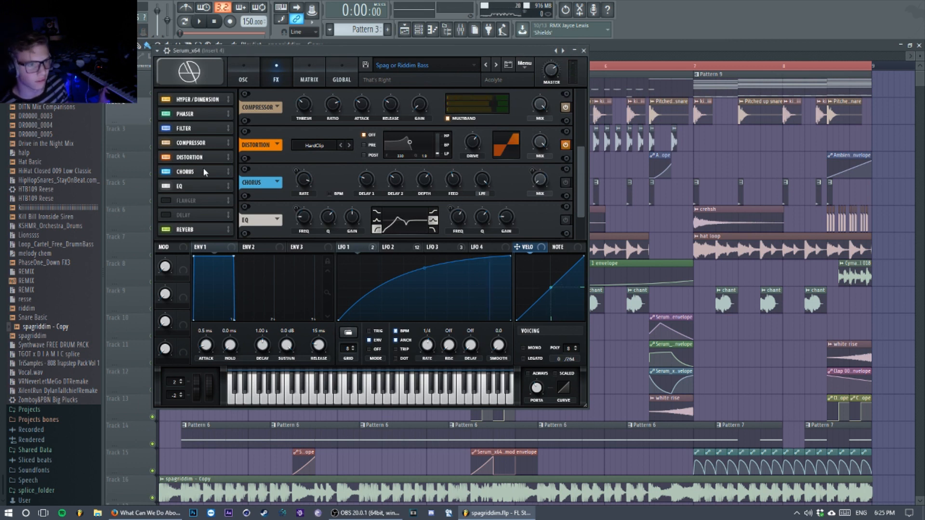
# - Examine the chorus rate, both delays, depth, feedback and low-pass settings, and turn the chorus on
pyautogui.scroll(-1, 338, 183)
pyautogui.moveTo(307, 143)
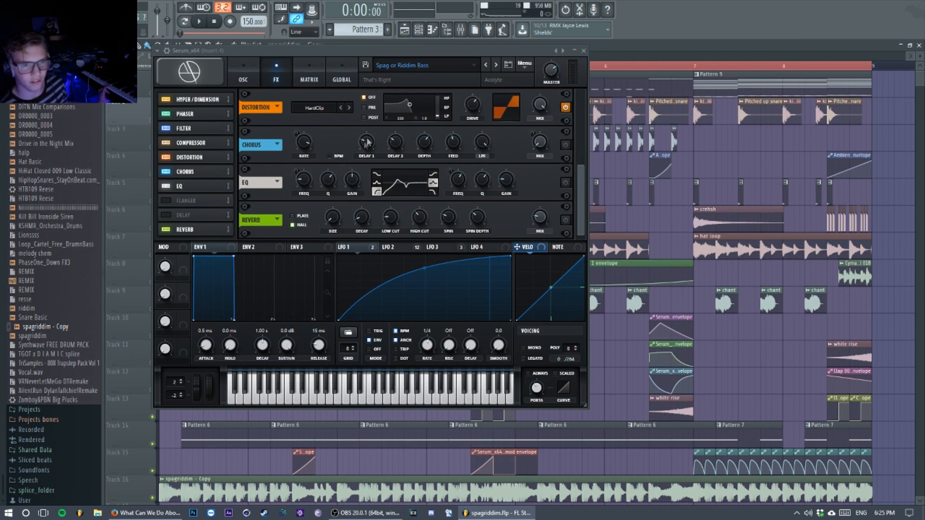
pyautogui.moveTo(363, 144)
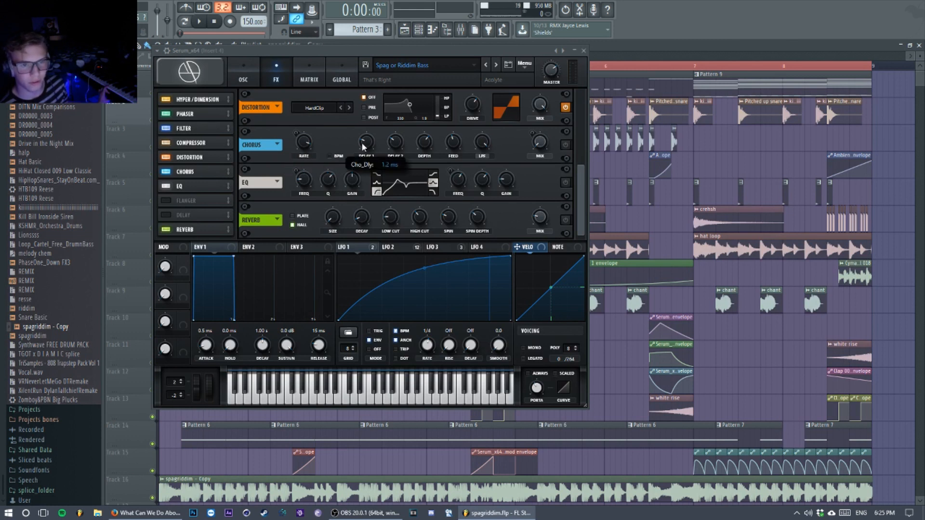
pyautogui.moveTo(394, 143)
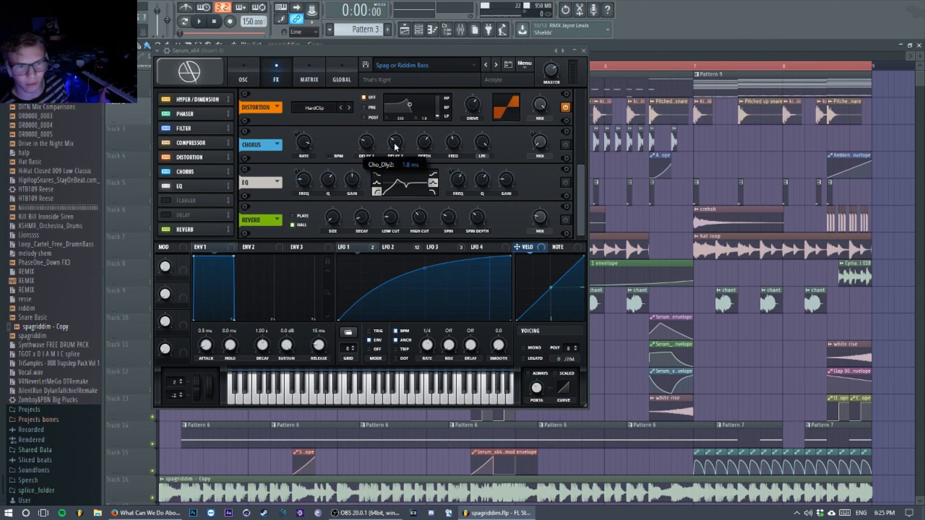
pyautogui.moveTo(427, 145)
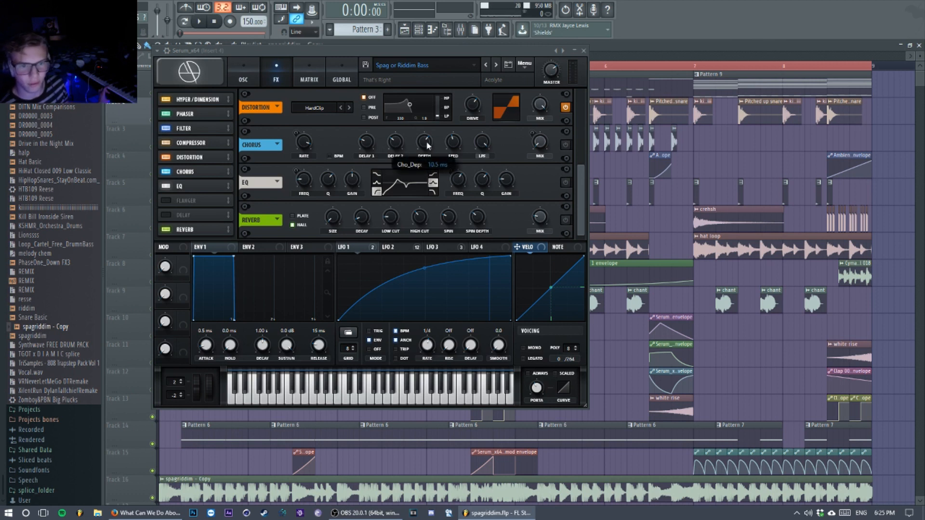
pyautogui.moveTo(456, 144)
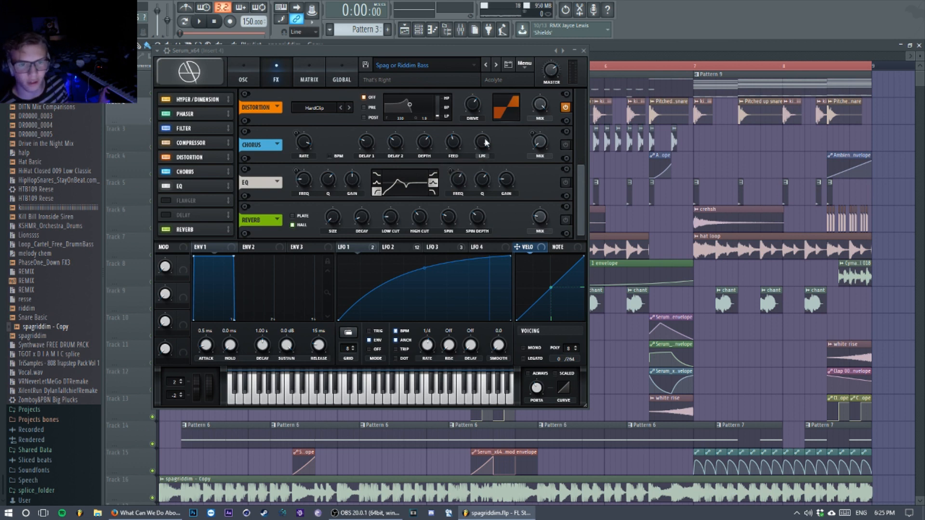
pyautogui.click(565, 145)
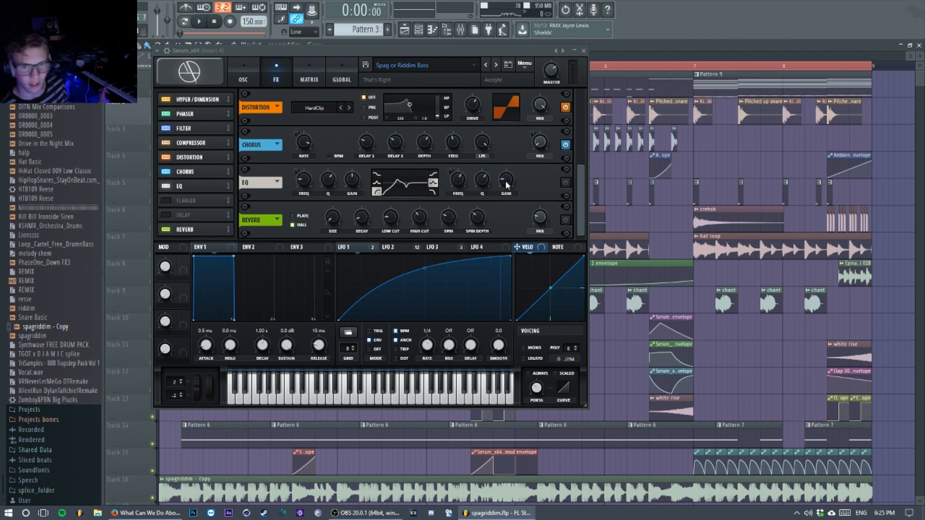
# - Examine the EQ's low and high band frequency, Q and gain settings, and turn the EQ on
pyautogui.moveTo(302, 182)
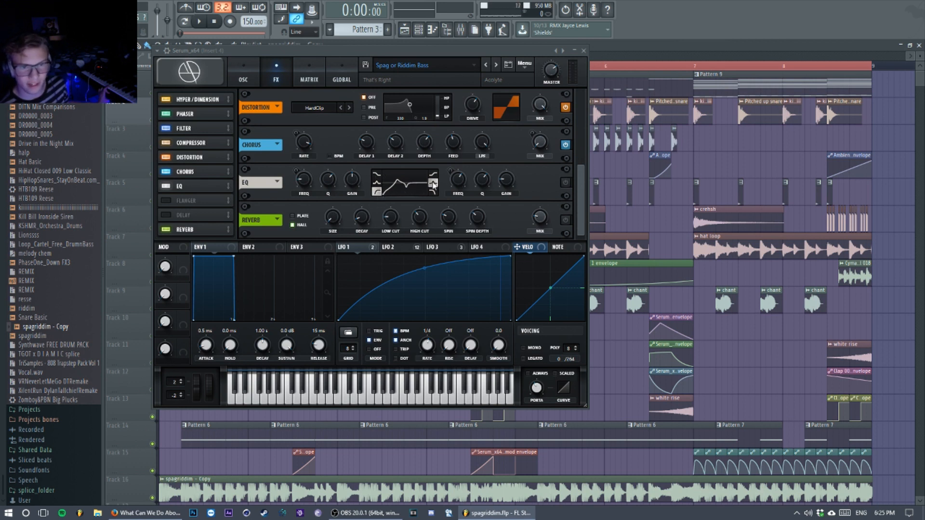
pyautogui.moveTo(459, 182)
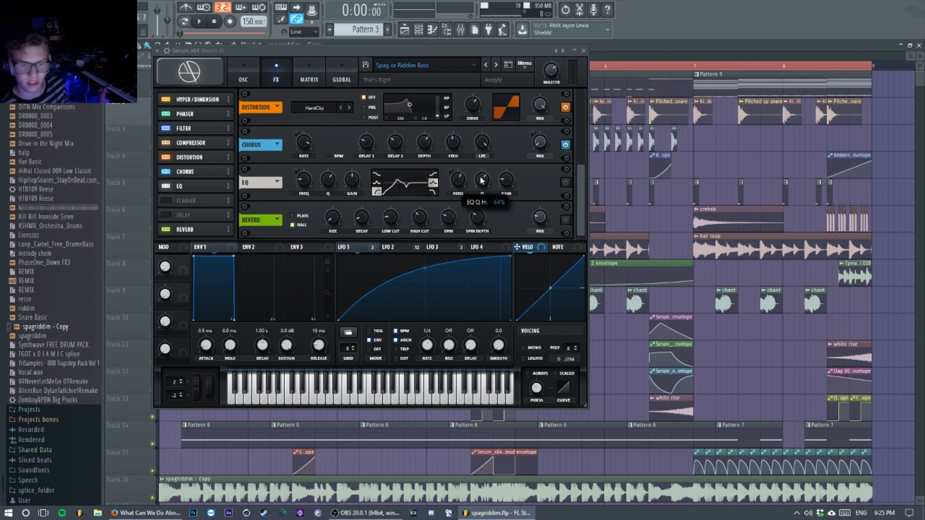
pyautogui.moveTo(509, 180)
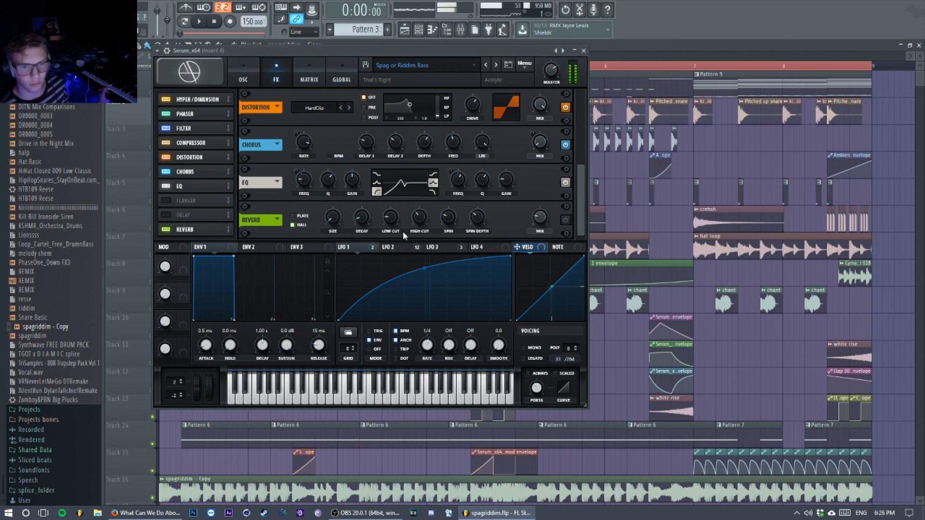
# - Check LFO 2 and LFO 1 for modulation on the effects, and turn the reverb on
pyautogui.click(397, 248)
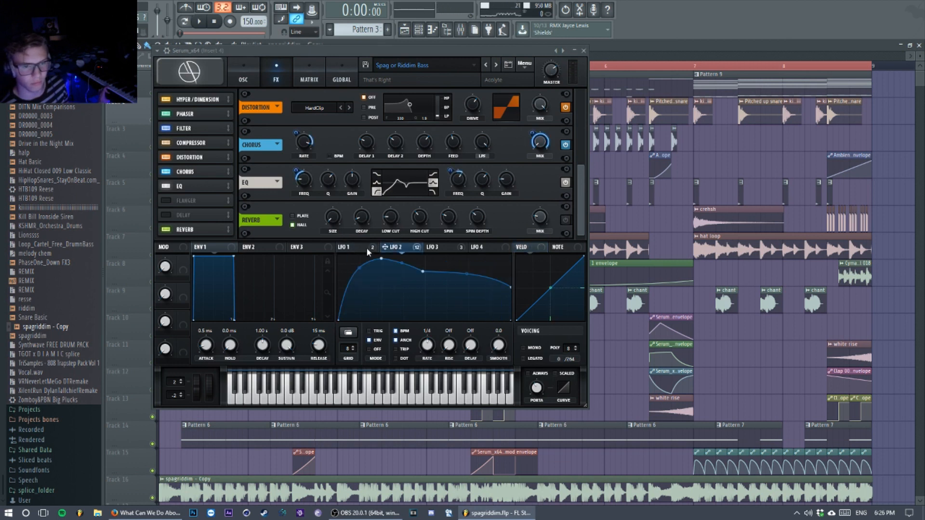
pyautogui.click(366, 247)
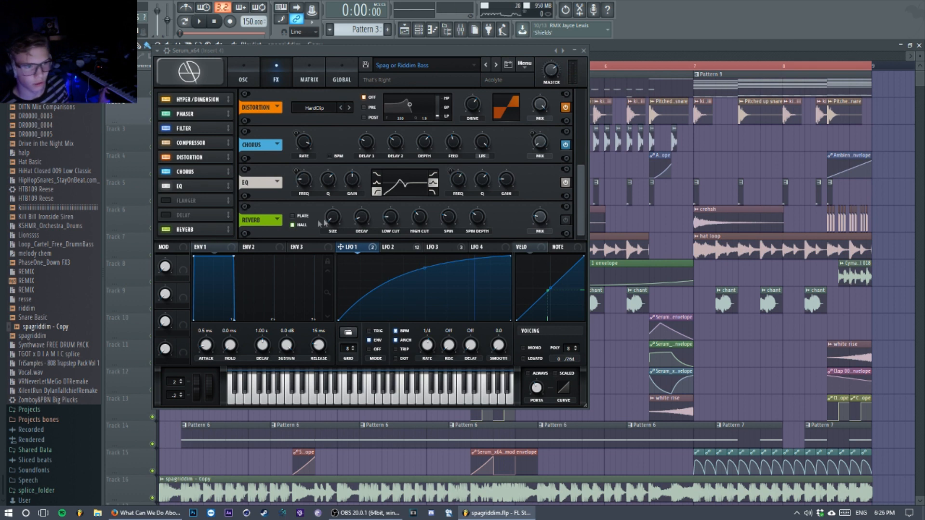
pyautogui.click(565, 220)
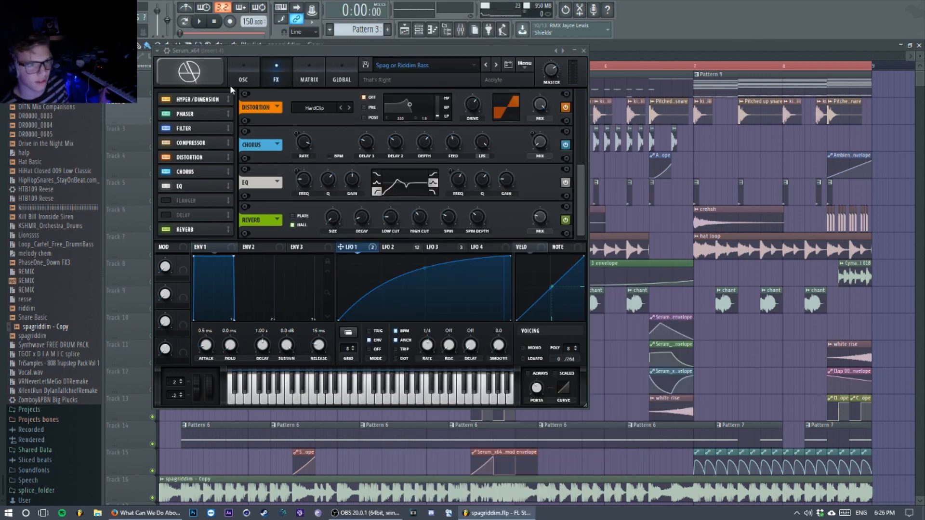
# - Look through the modulation matrix for the destinations driven by LFO 1
pyautogui.click(243, 80)
pyautogui.click(276, 80)
pyautogui.click(243, 80)
pyautogui.click(276, 81)
pyautogui.click(247, 85)
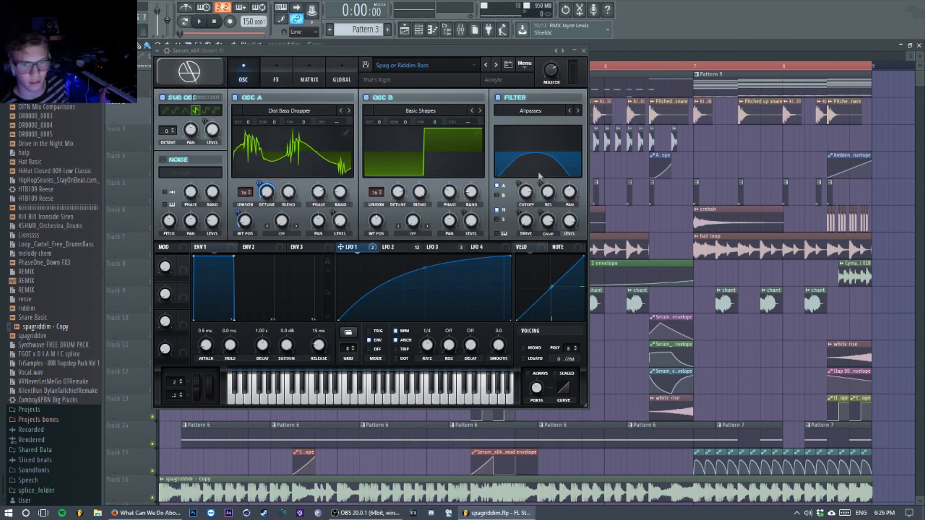
pyautogui.rightClick(364, 250)
pyautogui.click(310, 79)
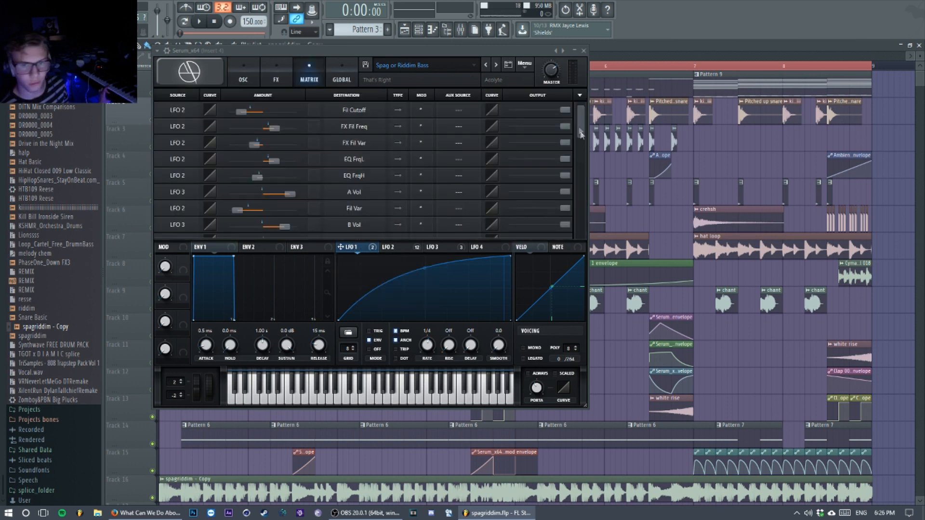
pyautogui.moveTo(580, 127); pyautogui.dragTo(573, 150)
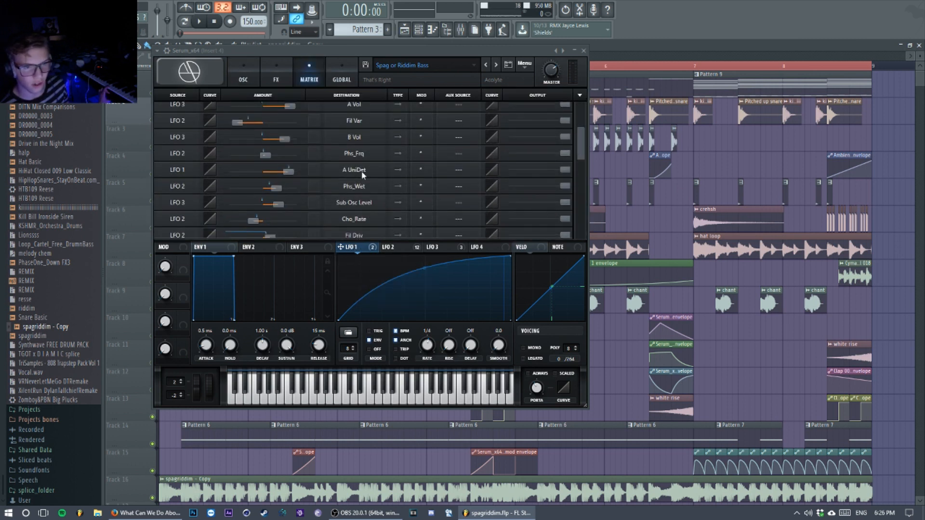
# - Examine the LFO 1 modulation amounts on oscillator A's unison detune and wavetable position
pyautogui.click(243, 77)
pyautogui.rightClick(261, 185)
pyautogui.click(261, 185)
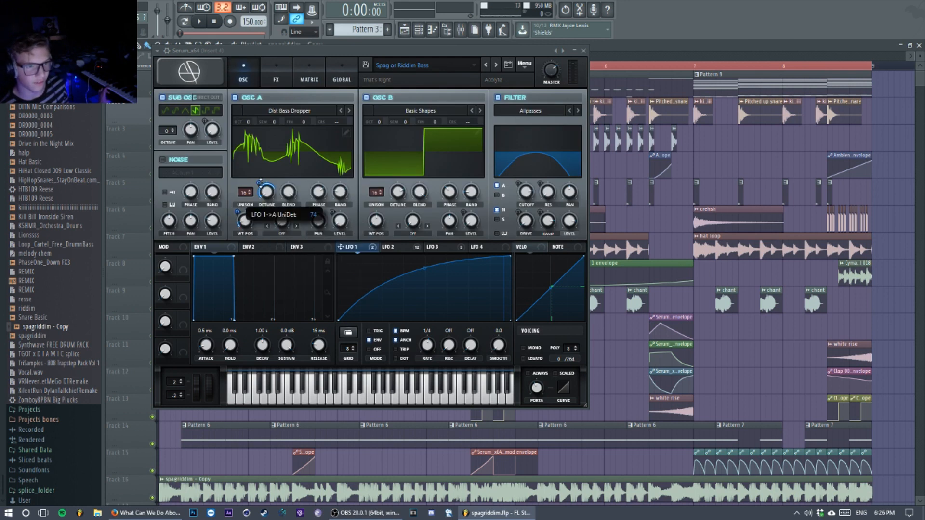
pyautogui.rightClick(239, 219)
pyautogui.click(240, 216)
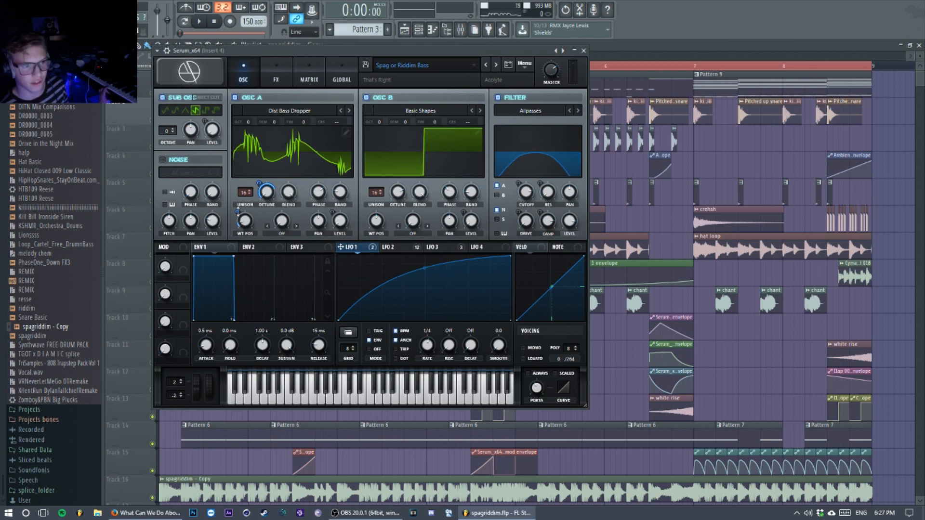
pyautogui.moveTo(238, 212)
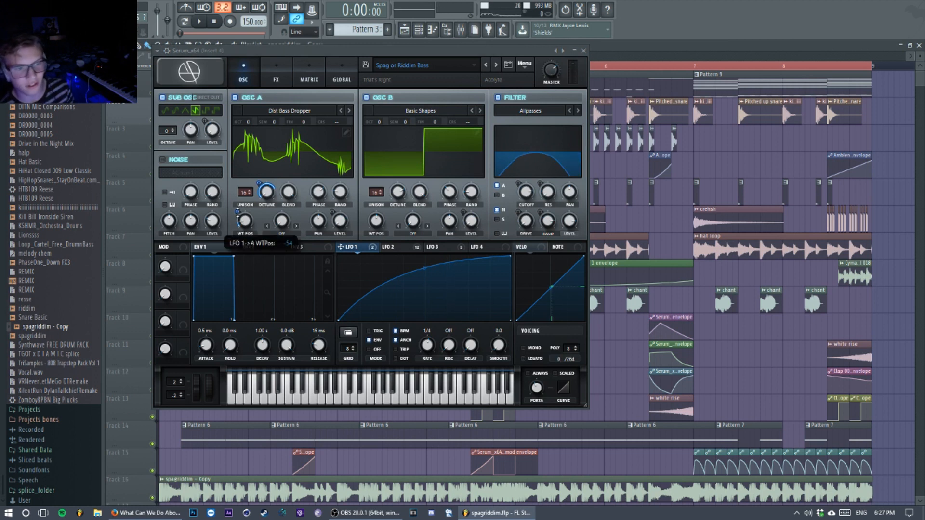
pyautogui.moveTo(242, 220); pyautogui.dragTo(241, 230)
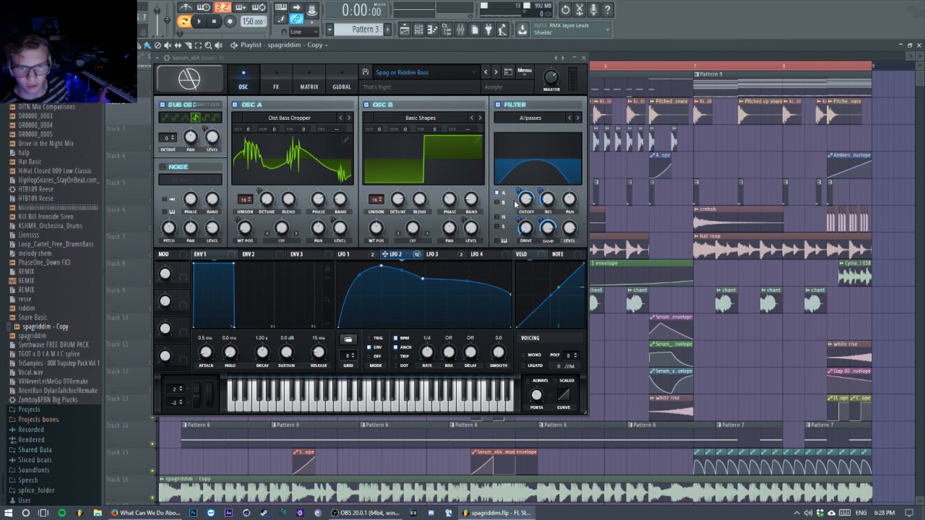
# - Examine the LFO 2 modulation amounts on the Allpasses filter's cutoff, resonance, drive and variable control
pyautogui.moveTo(520, 190)
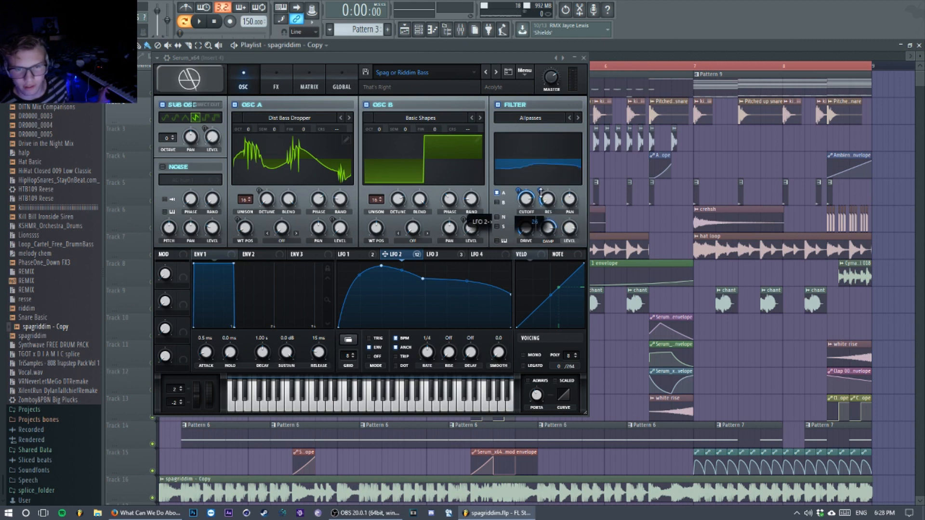
pyautogui.moveTo(518, 221)
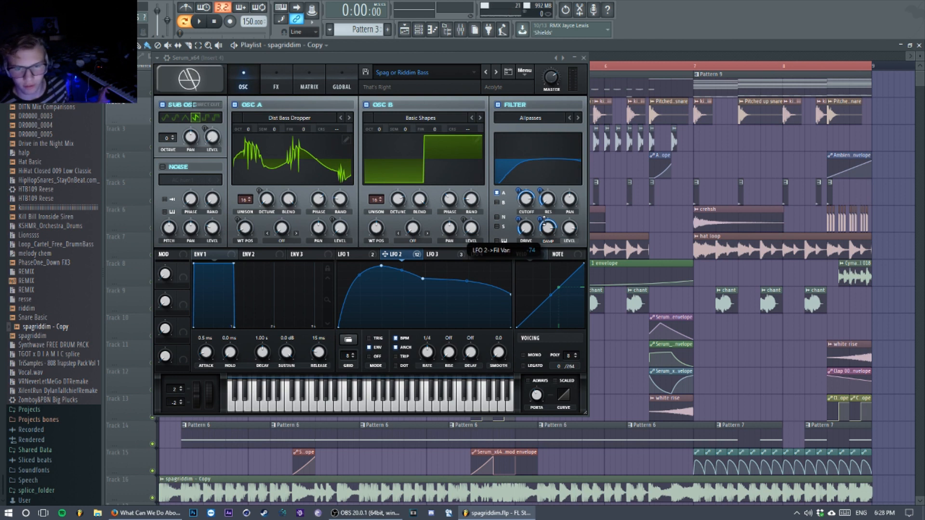
# - Examine the LFO 2 modulation on the phaser's frequency and mix and on the filter effect's cutoff and frequency
pyautogui.click(263, 85)
pyautogui.click(205, 112)
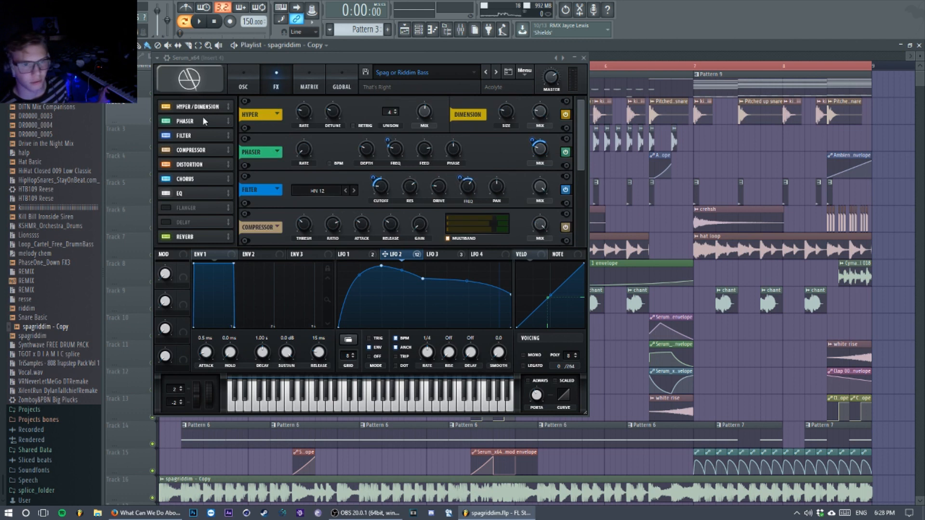
pyautogui.click(203, 120)
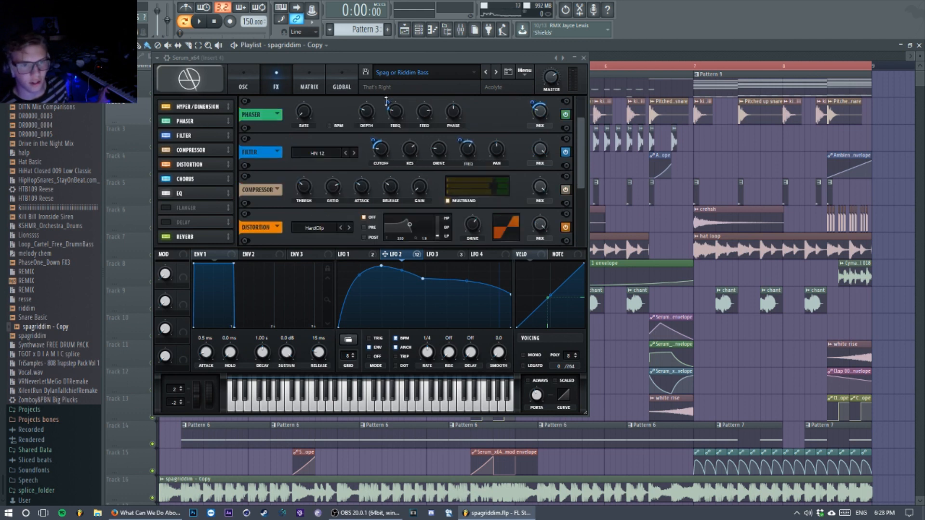
pyautogui.moveTo(386, 100)
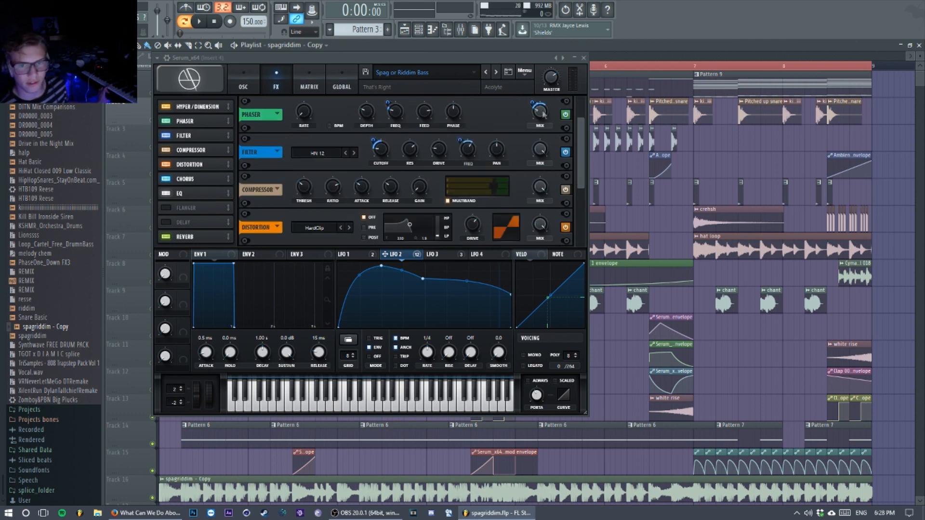
pyautogui.moveTo(533, 103)
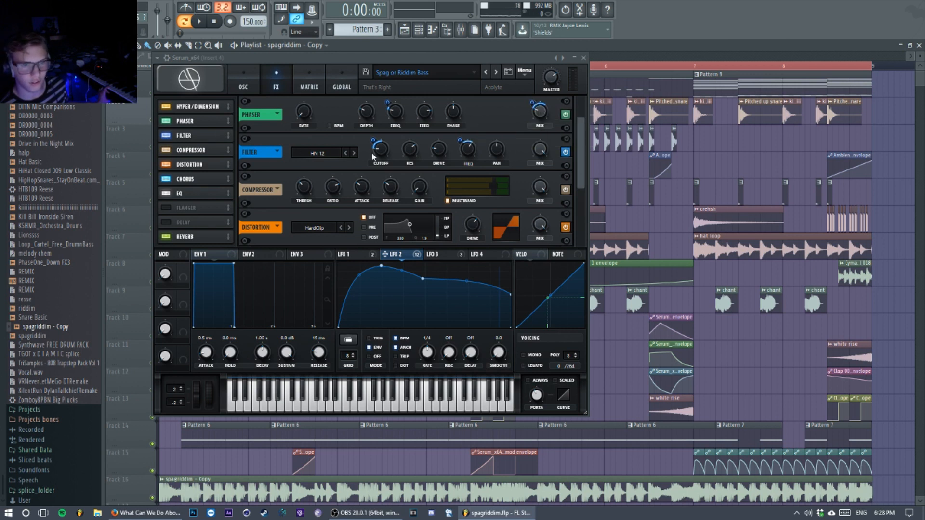
pyautogui.moveTo(374, 144)
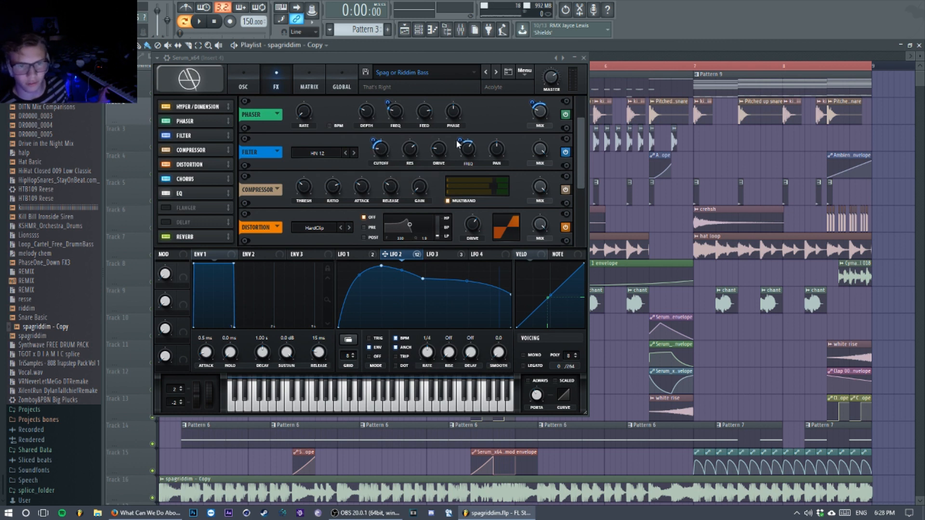
pyautogui.moveTo(460, 139)
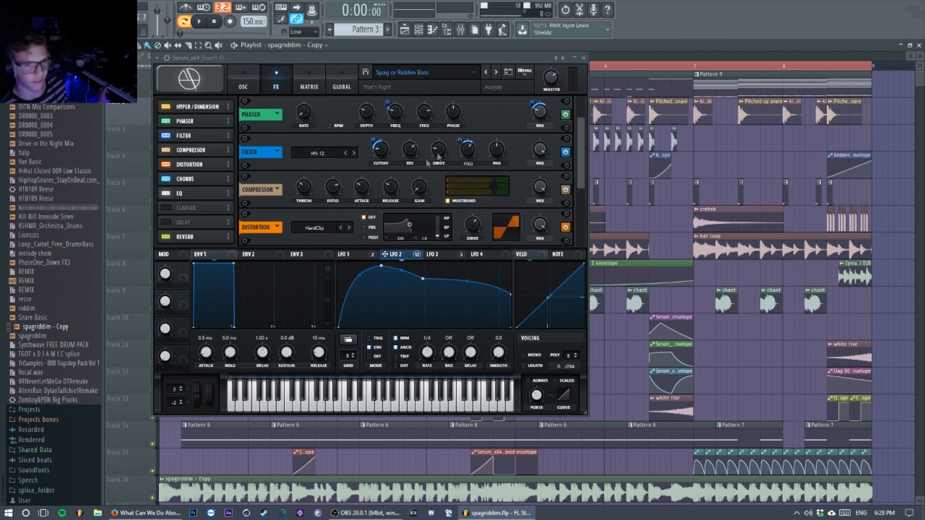
# - Examine the LFO 2 modulation on the chorus rate and mix and on both EQ band frequencies
pyautogui.scroll(-3, 208, 171)
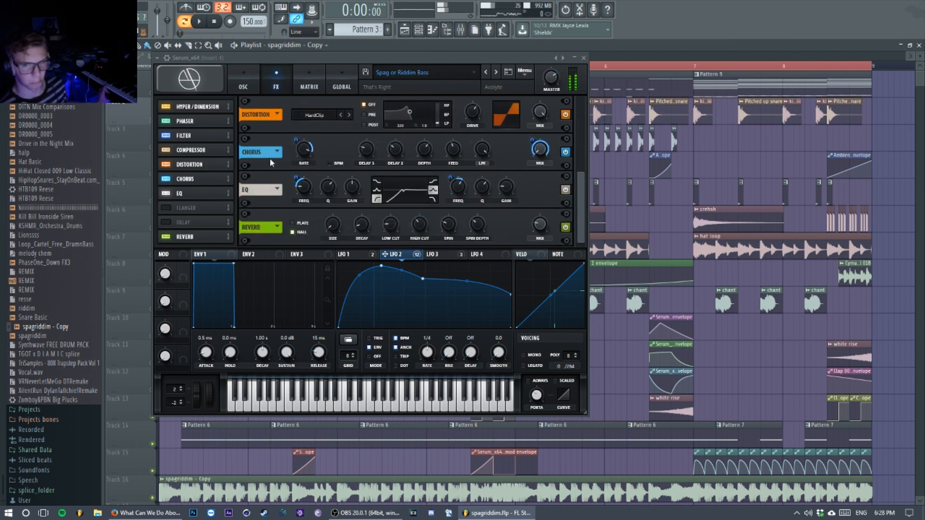
pyautogui.moveTo(298, 139)
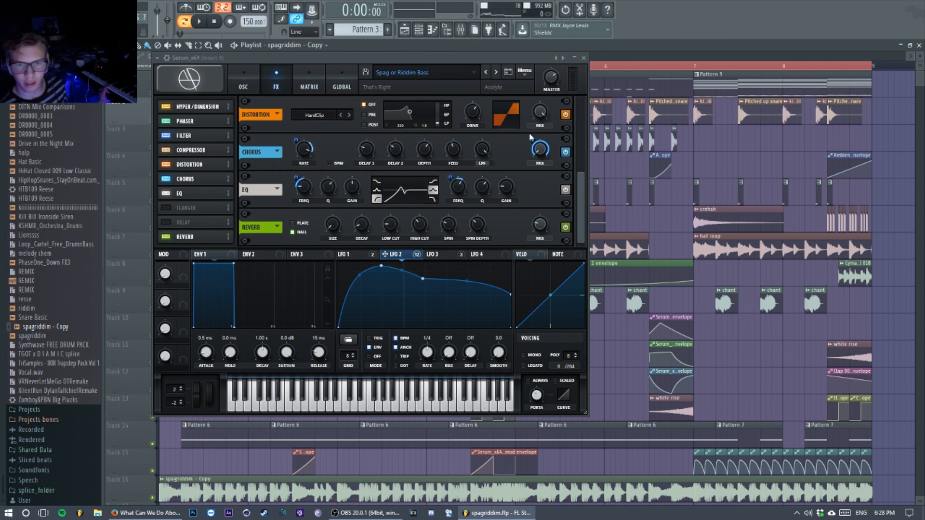
pyautogui.moveTo(531, 139)
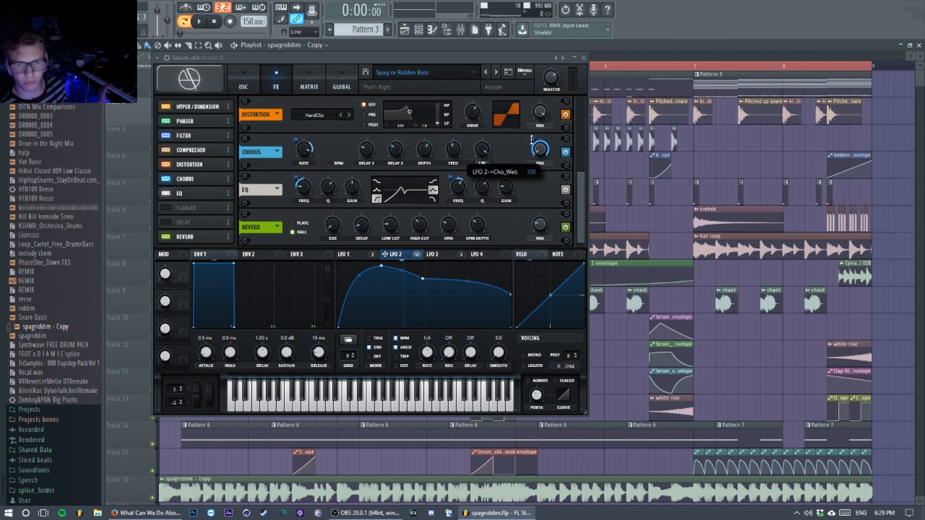
pyautogui.moveTo(296, 176)
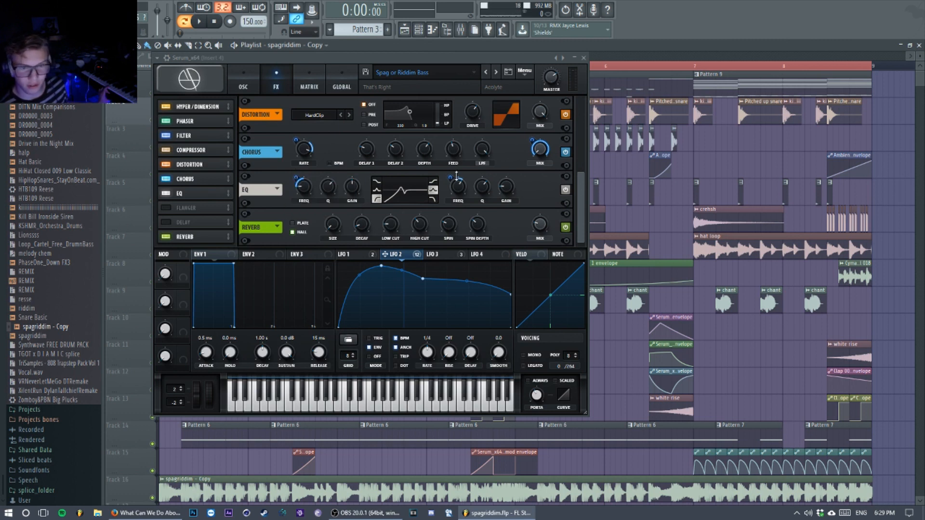
pyautogui.moveTo(455, 176)
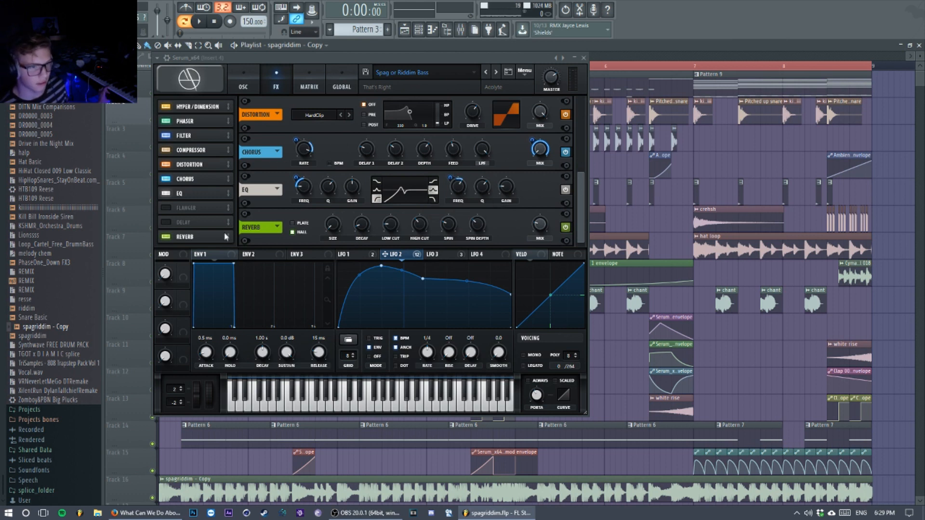
# - Review the full list of LFO 2 destinations, and check them in the modulation matrix
pyautogui.rightClick(395, 256)
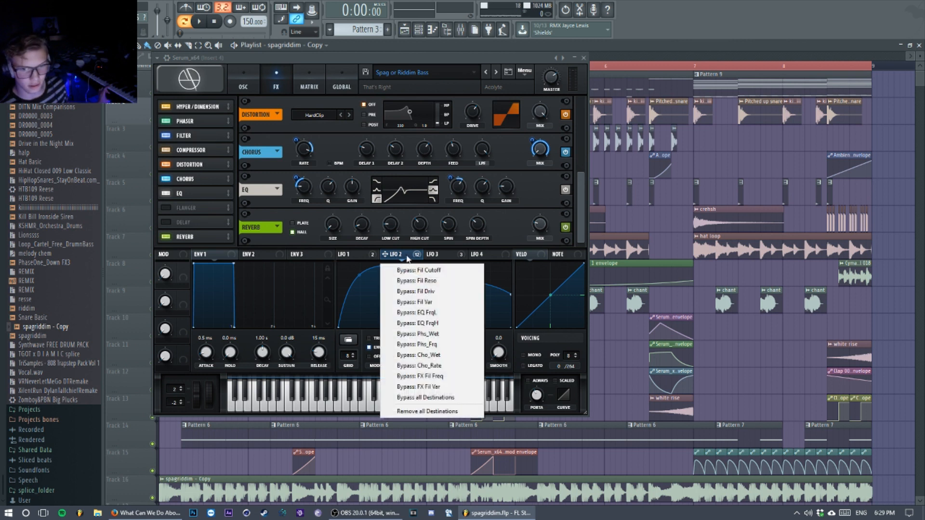
pyautogui.press('Escape')
pyautogui.click(309, 83)
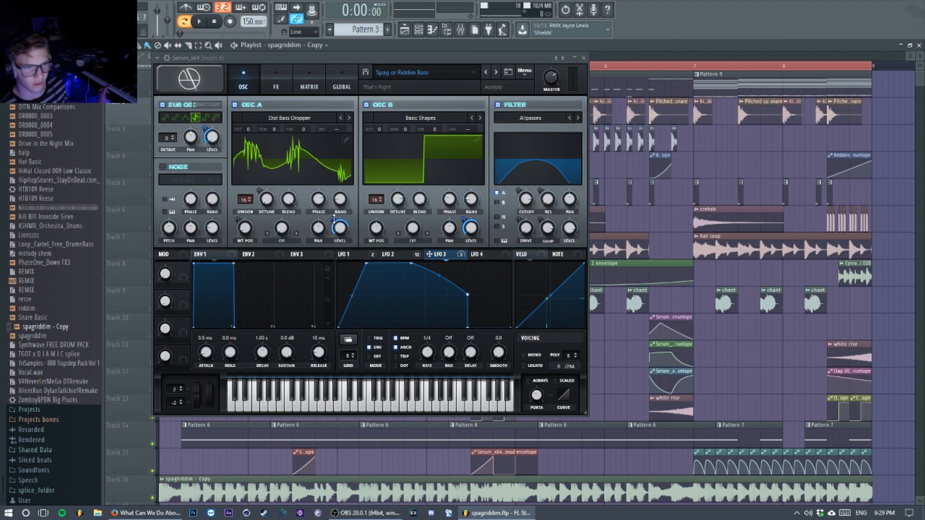
# - Examine the LFO 3 modulation amounts on the levels of oscillator A, oscillator B and the sub oscillator
pyautogui.moveTo(333, 219)
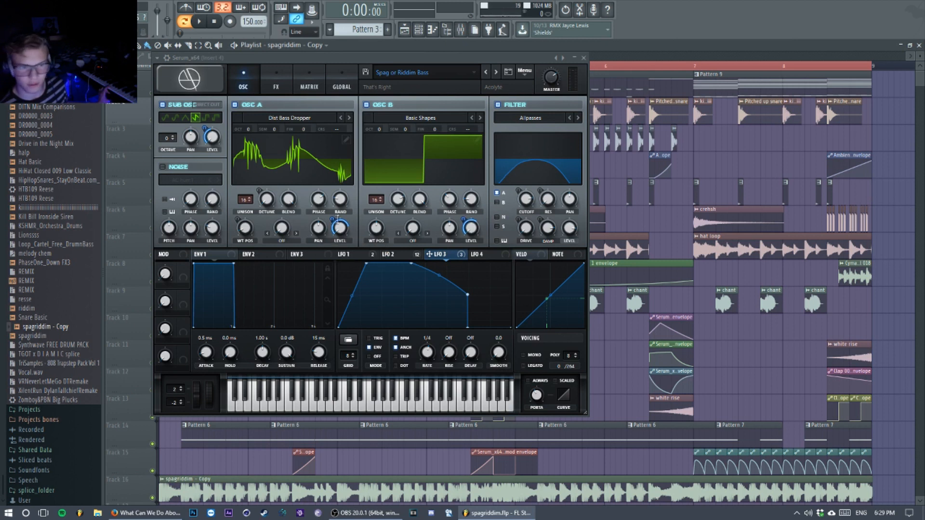
pyautogui.moveTo(464, 219)
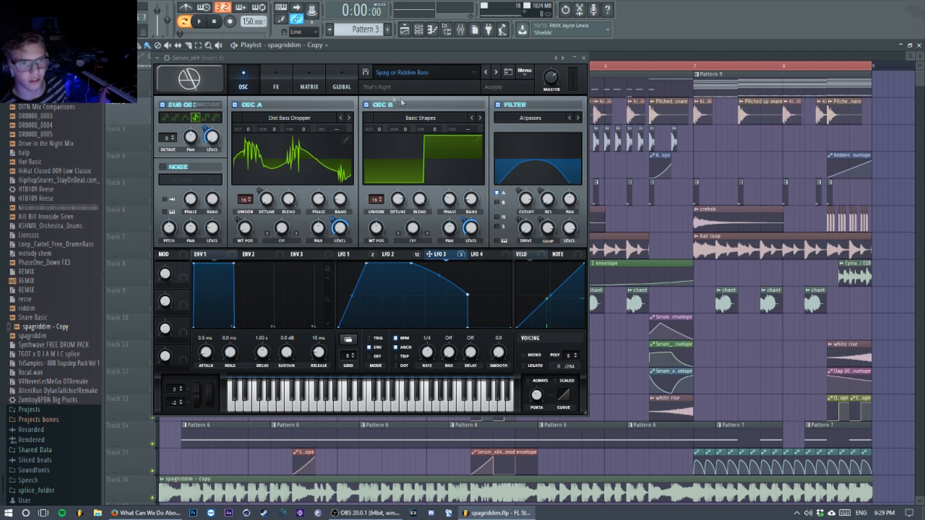
pyautogui.moveTo(205, 129)
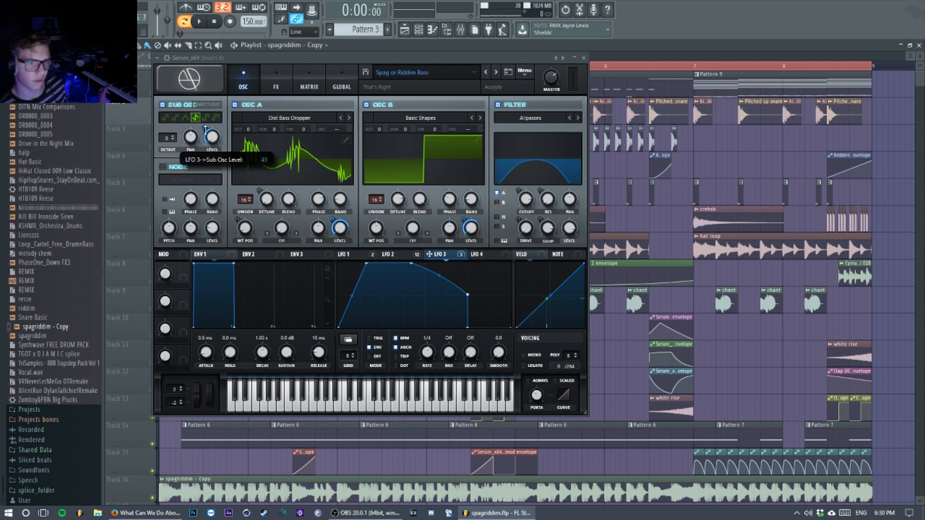
pyautogui.moveTo(282, 60)
pyautogui.mouseDown()
pyautogui.moveTo(309, 53)
pyautogui.moveTo(300, 52)
pyautogui.mouseUp()
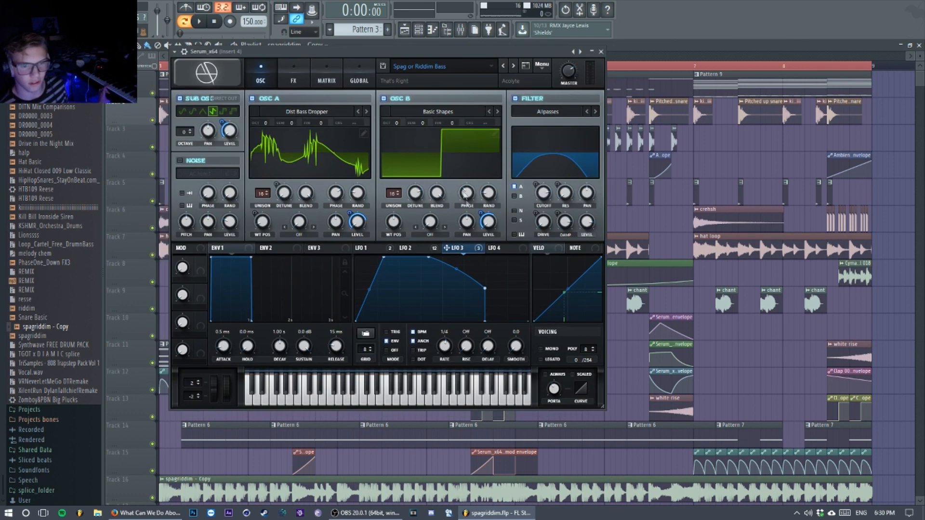
# - Compare the curve shapes and rate settings of LFO 1, LFO 2 and LFO 3
pyautogui.click(365, 248)
pyautogui.click(408, 250)
pyautogui.click(446, 251)
pyautogui.click(377, 247)
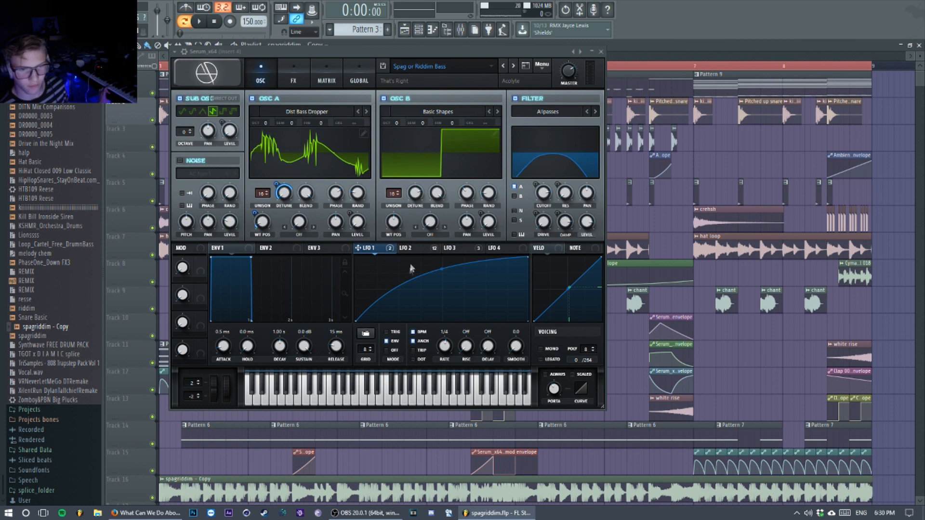
pyautogui.click(405, 248)
pyautogui.click(453, 250)
pyautogui.click(370, 248)
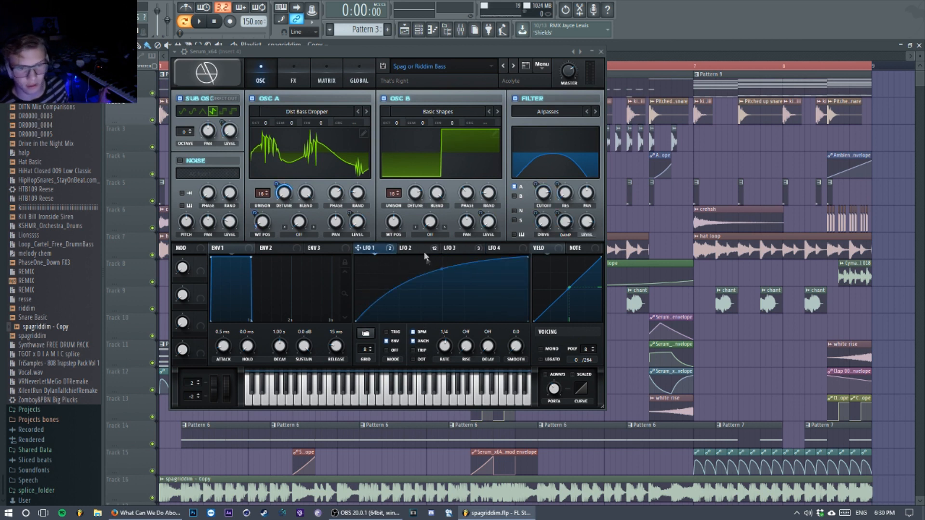
pyautogui.click(406, 248)
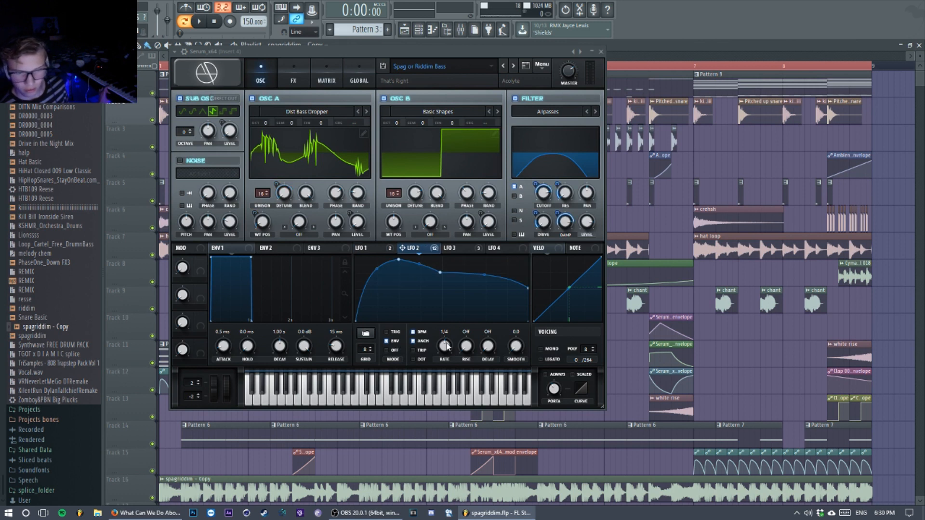
# - Review the shapes of LFO 1, LFO 2 and LFO 3 along with the knobs each one modulates, and close the Serum window
pyautogui.click(361, 248)
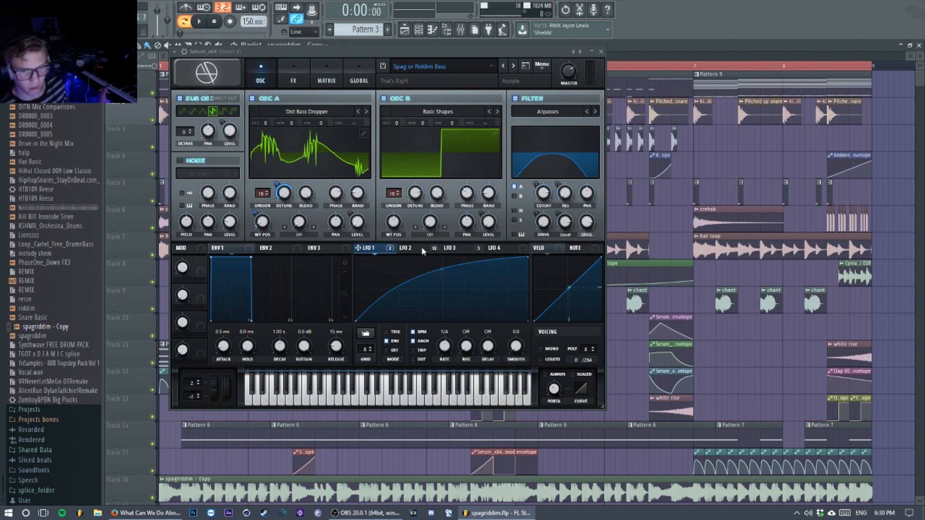
pyautogui.click(424, 245)
pyautogui.click(455, 247)
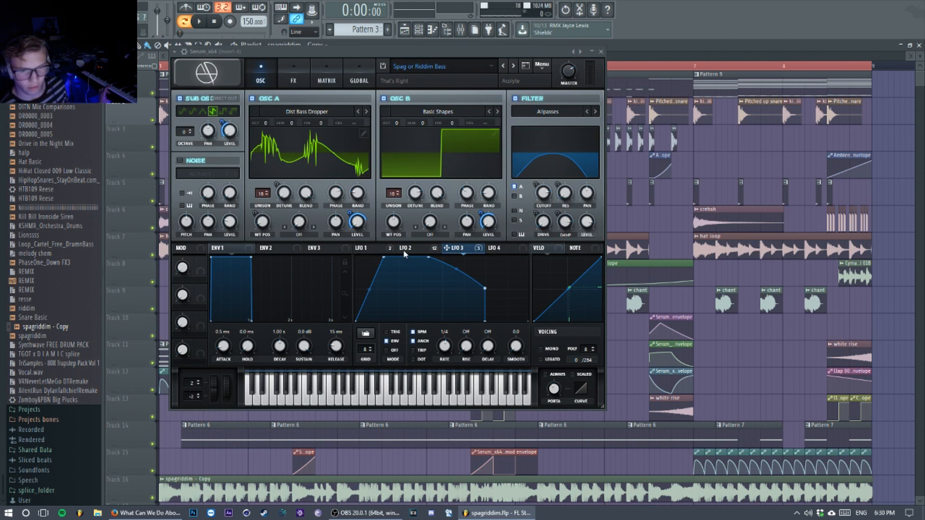
pyautogui.click(406, 249)
pyautogui.click(383, 250)
pyautogui.click(407, 248)
pyautogui.click(456, 250)
pyautogui.click(419, 249)
pyautogui.click(368, 249)
pyautogui.click(415, 249)
pyautogui.click(447, 250)
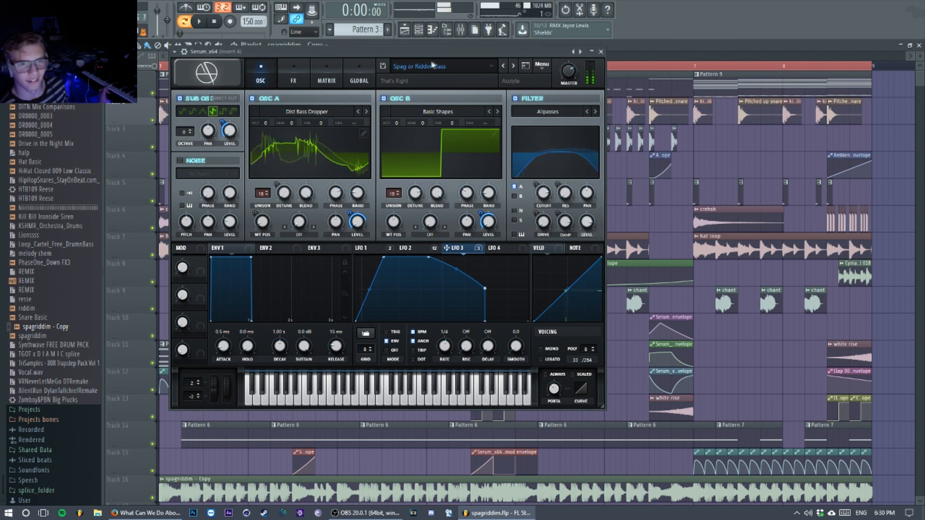
pyautogui.click(601, 51)
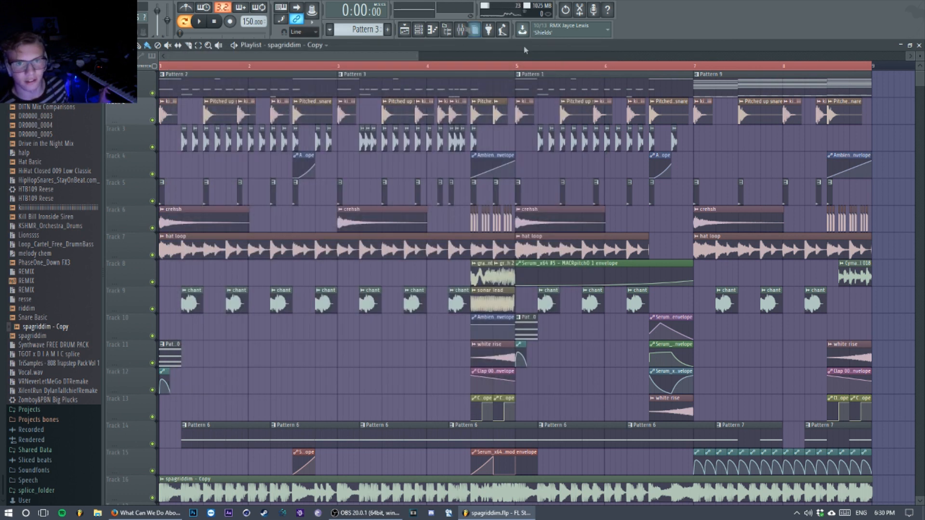
# - Enable the Saturation Knob effect on mixer insert 4 and inspect its saturation amount and type
pyautogui.click(460, 28)
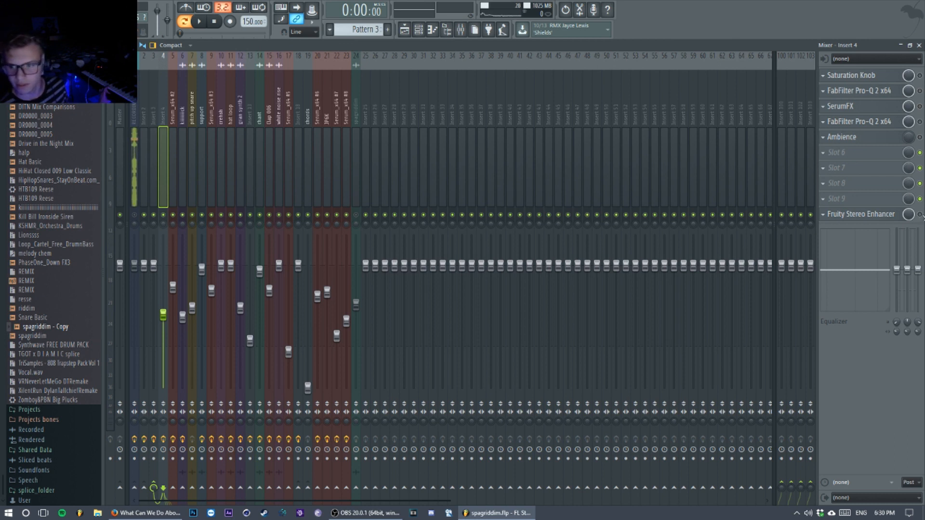
pyautogui.click(873, 77)
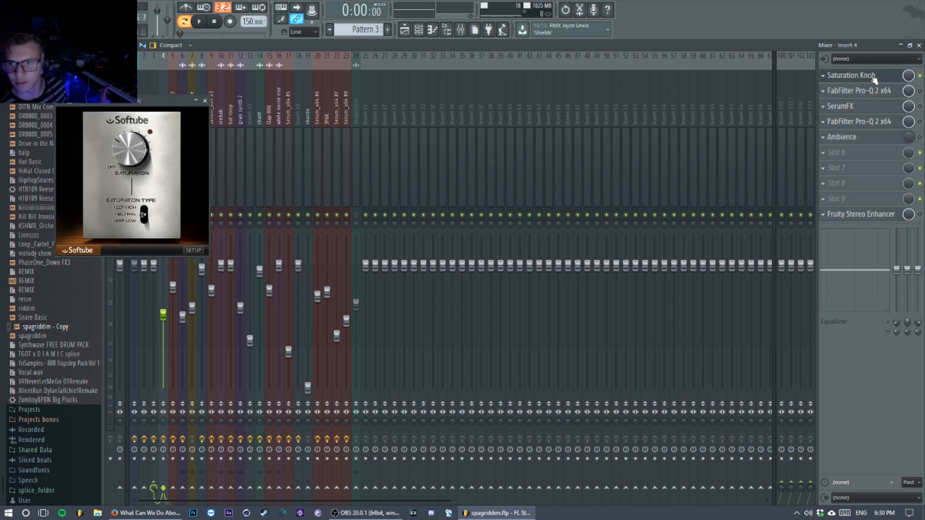
pyautogui.moveTo(146, 100); pyautogui.dragTo(274, 83)
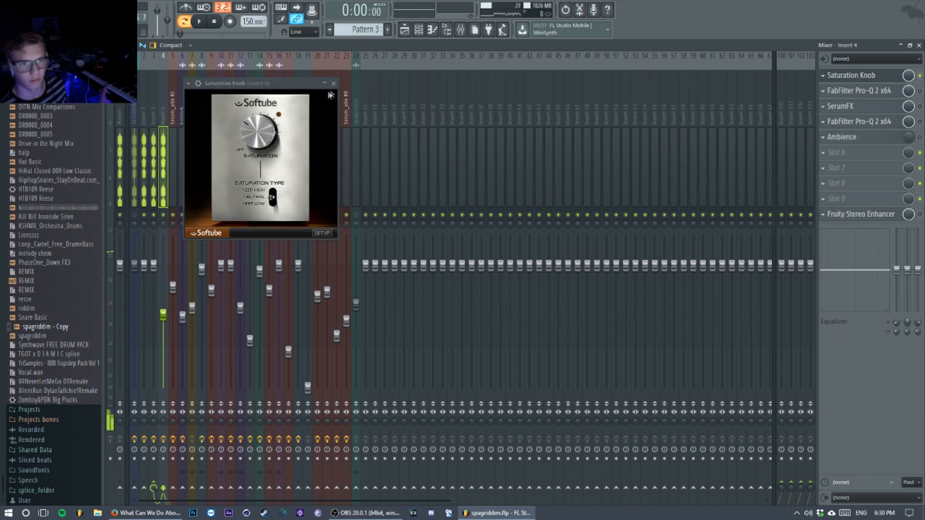
pyautogui.click(873, 77)
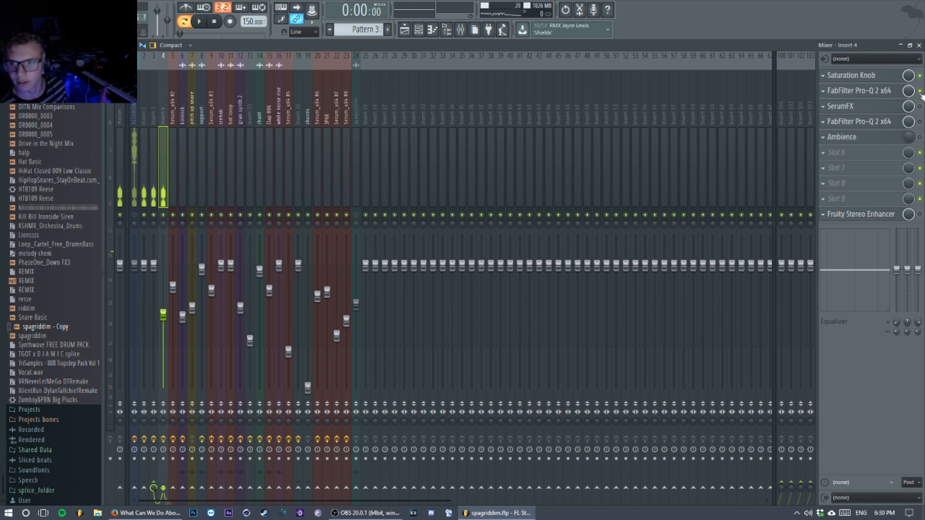
# - Enable the first FabFilter Pro-Q 2 on insert 4, examine its cut and boost bands, and audition the boost band in solo
pyautogui.click(867, 93)
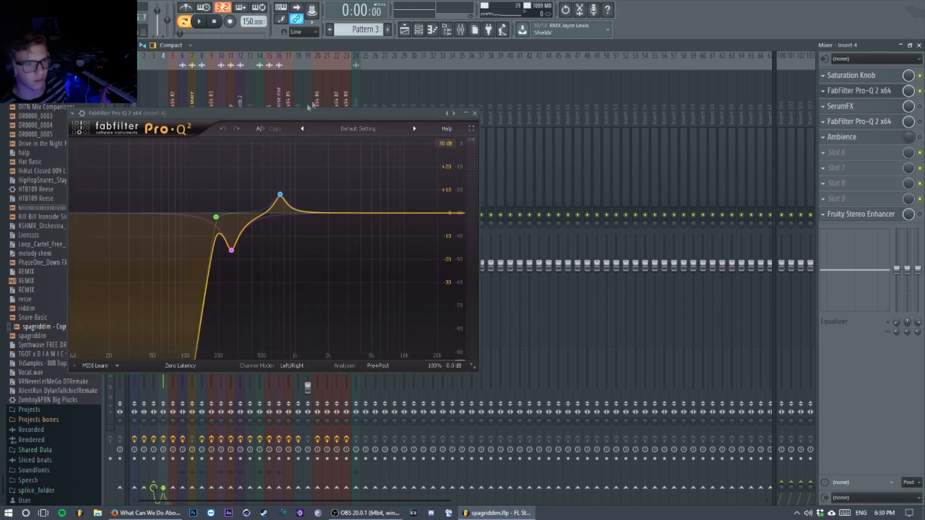
pyautogui.moveTo(295, 111); pyautogui.dragTo(332, 64)
pyautogui.moveTo(269, 203)
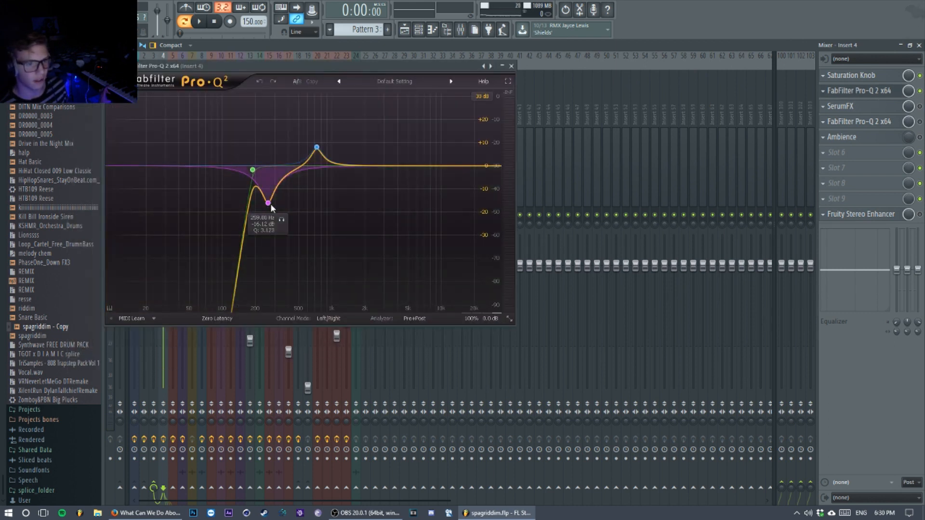
pyautogui.click(268, 203)
pyautogui.click(317, 147)
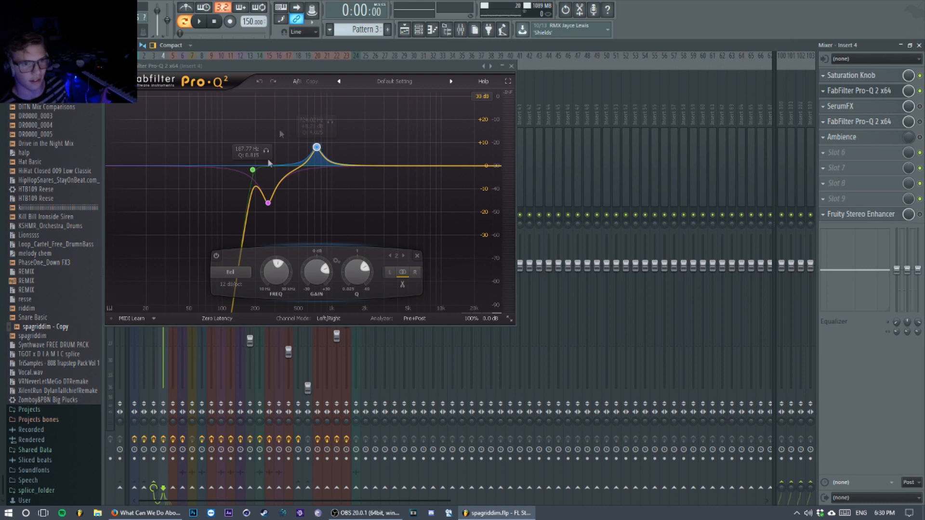
pyautogui.moveTo(370, 66); pyautogui.dragTo(389, 63)
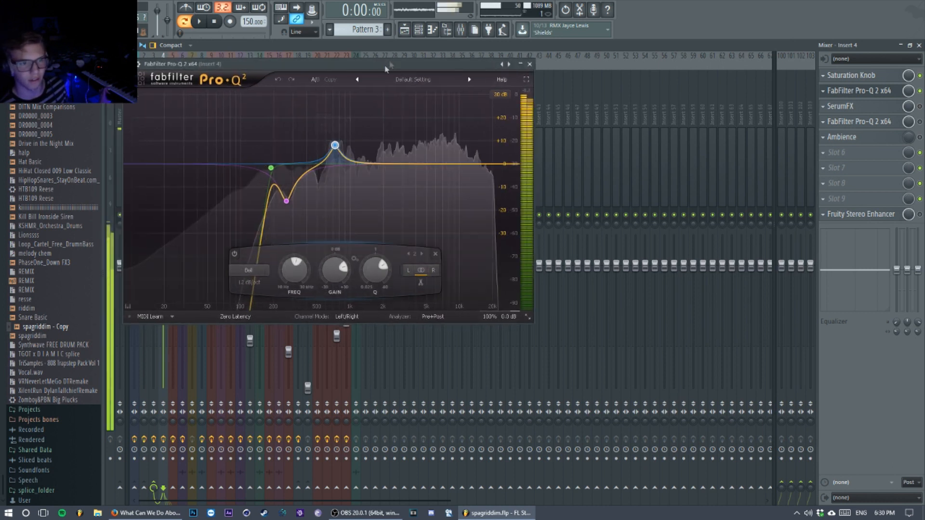
pyautogui.click(348, 120)
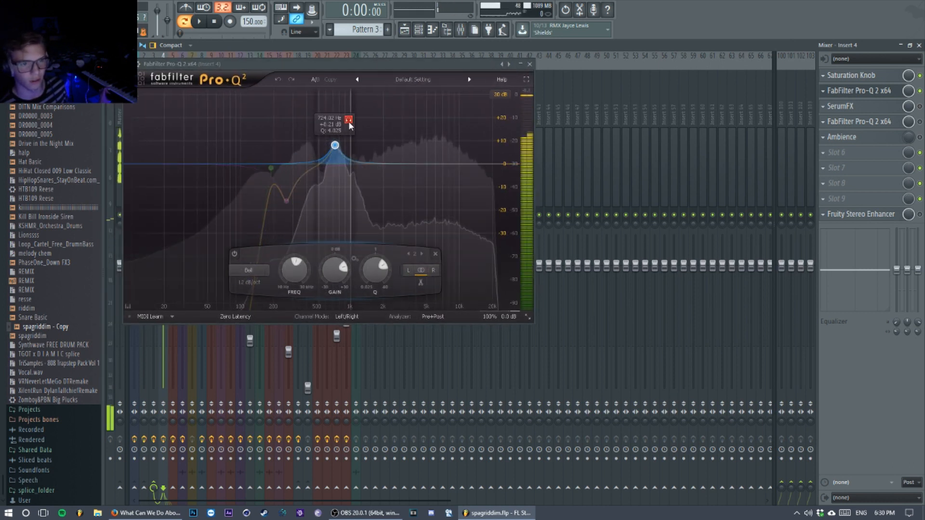
pyautogui.click(529, 64)
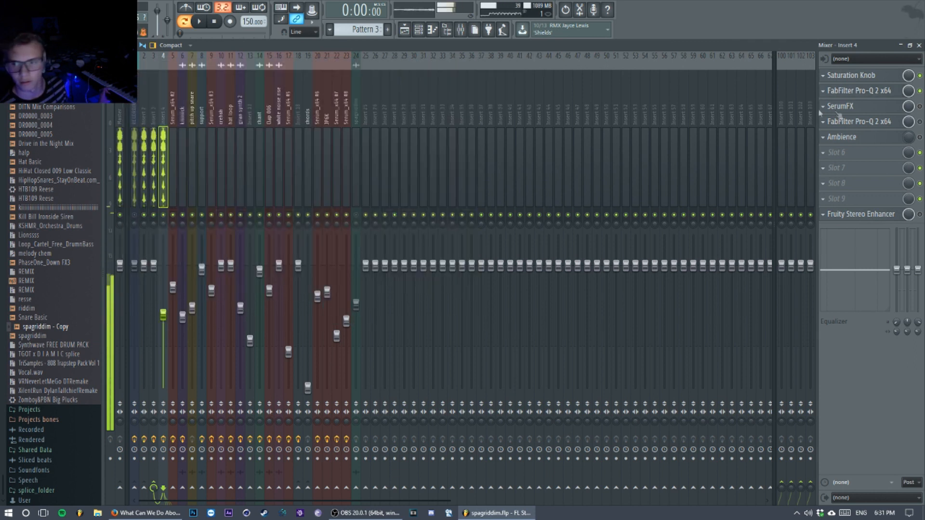
# - Enable SerumFX on insert 4 and inspect its compressor, keeping the Multiband option on
pyautogui.click(879, 106)
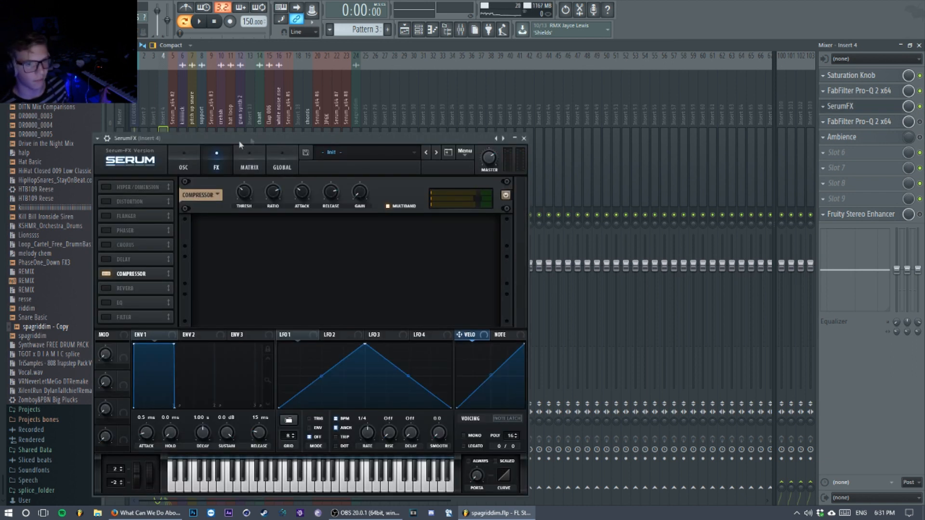
pyautogui.moveTo(260, 139); pyautogui.dragTo(297, 53)
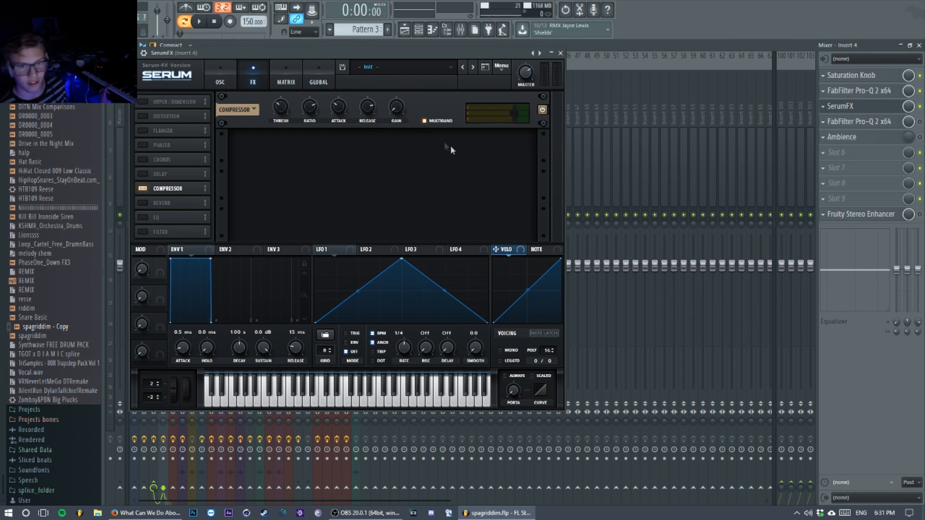
pyautogui.click(436, 121)
pyautogui.click(431, 121)
pyautogui.click(560, 53)
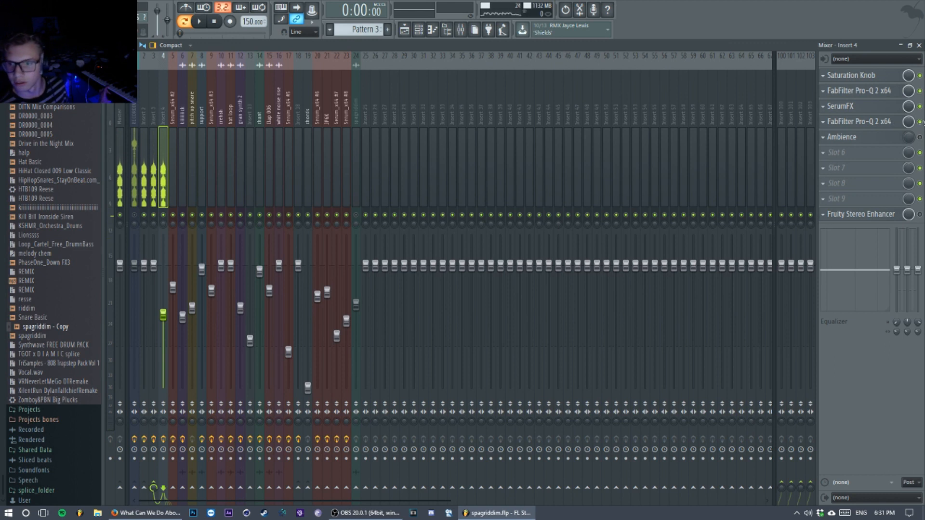
# - Enable the second FabFilter Pro-Q 2 on insert 4 and examine its low cut, bell and high cut bands
pyautogui.click(883, 122)
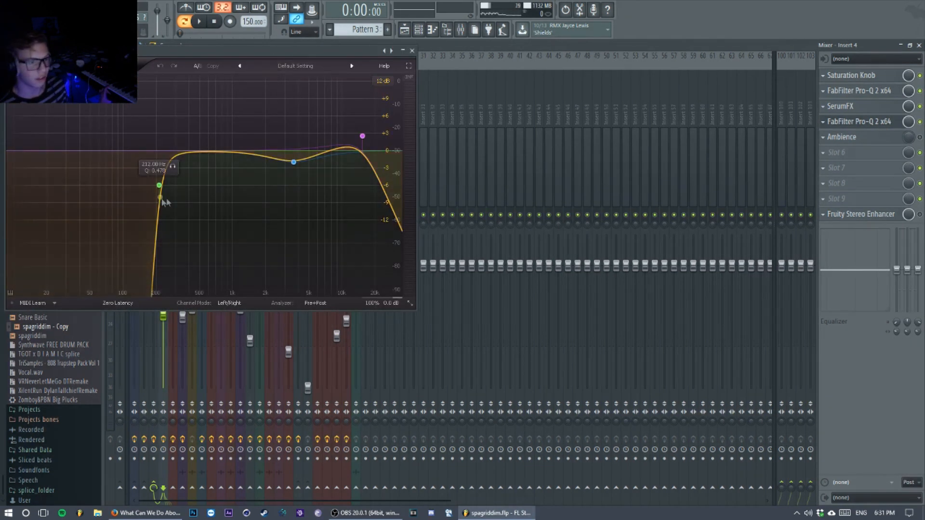
pyautogui.click(847, 110)
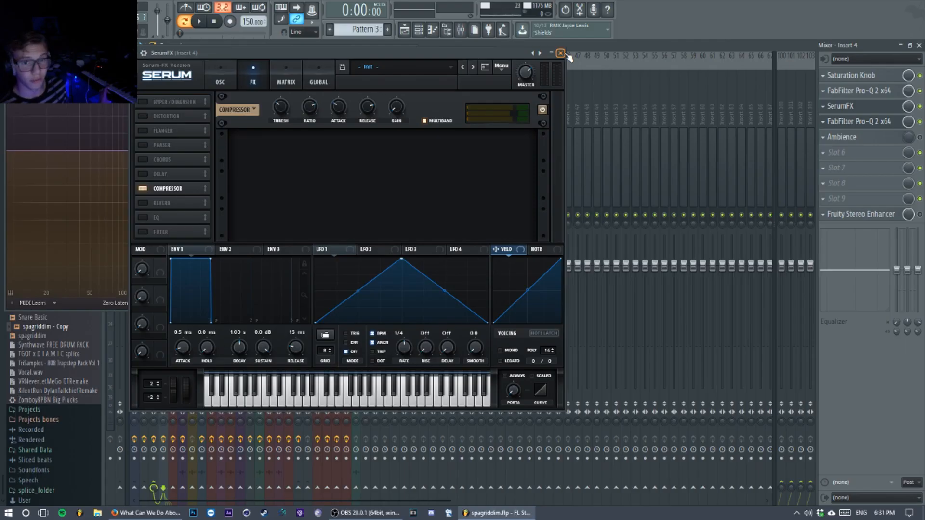
pyautogui.click(561, 53)
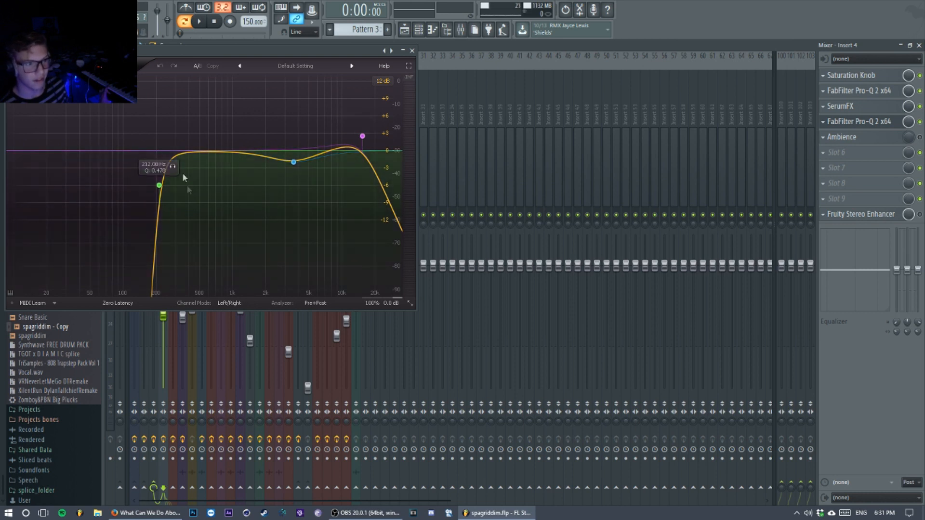
pyautogui.click(159, 186)
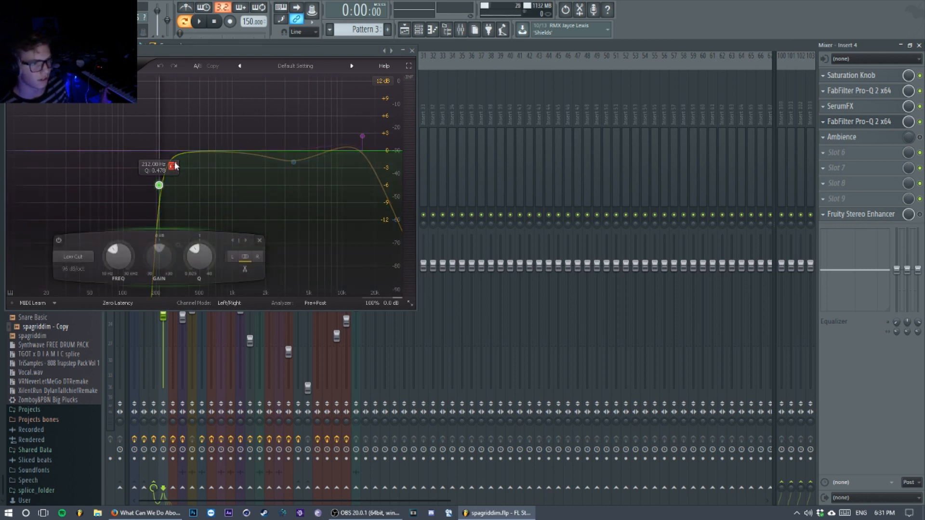
pyautogui.click(293, 162)
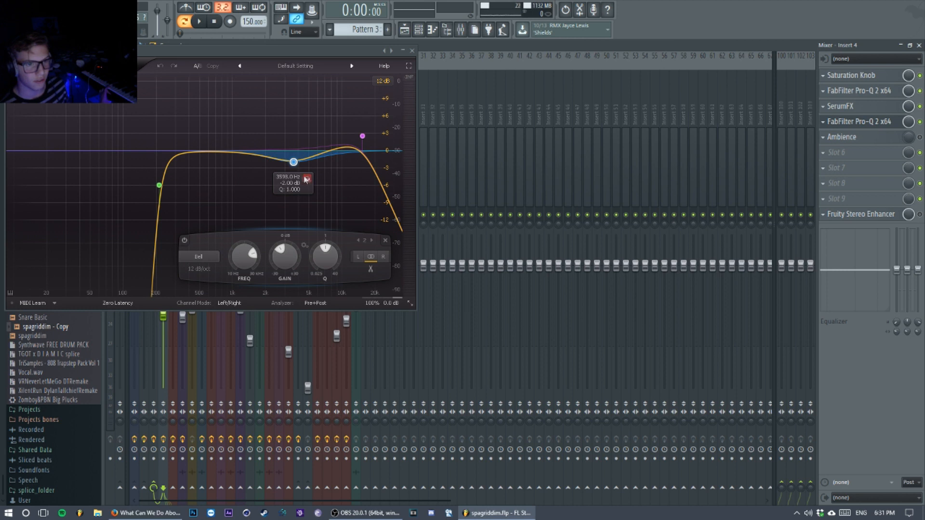
pyautogui.click(363, 136)
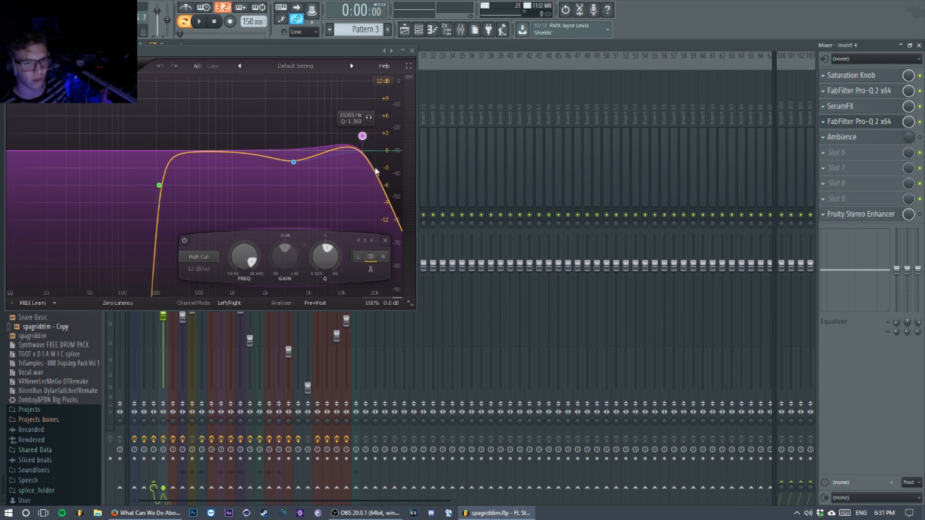
pyautogui.click(413, 51)
pyautogui.click(920, 122)
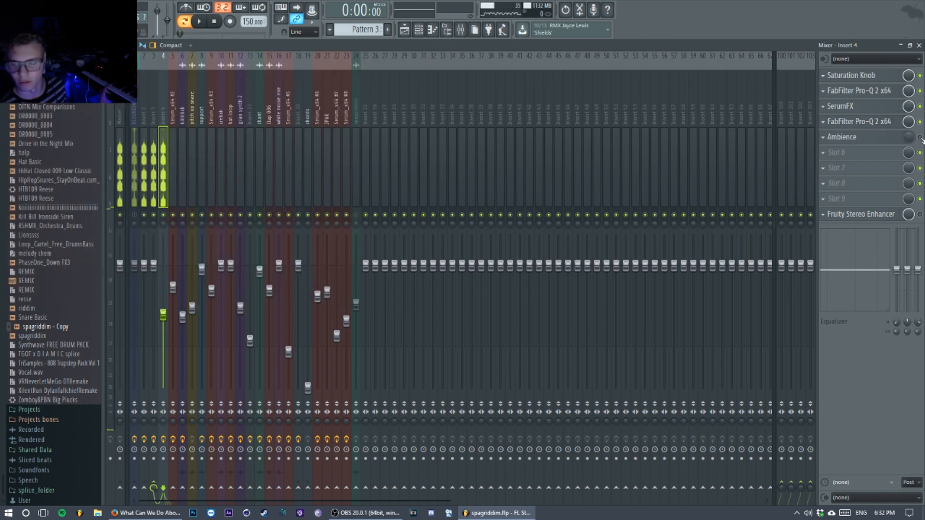
# - Enable the Ambience reverb on insert 4 and inspect its decay, shape, EQ and damping settings
pyautogui.click(881, 139)
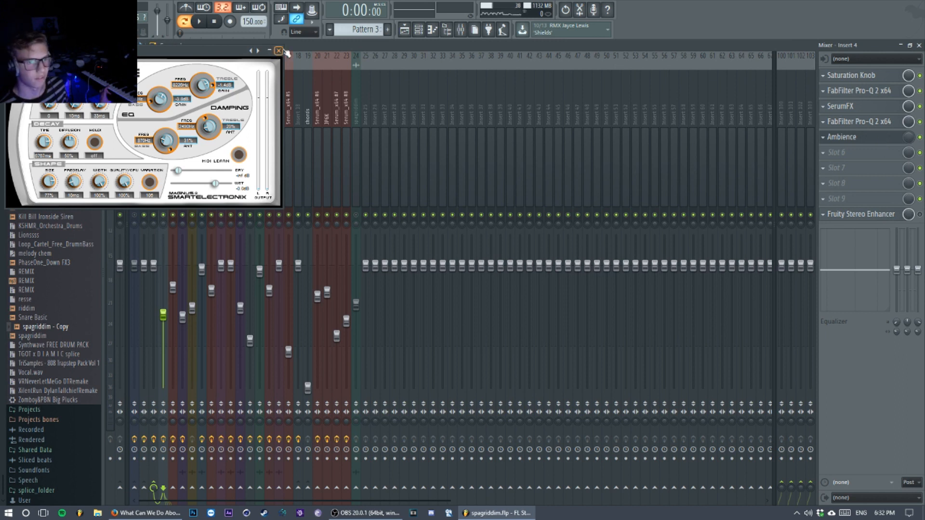
pyautogui.click(251, 50)
pyautogui.moveTo(236, 51); pyautogui.dragTo(395, 53)
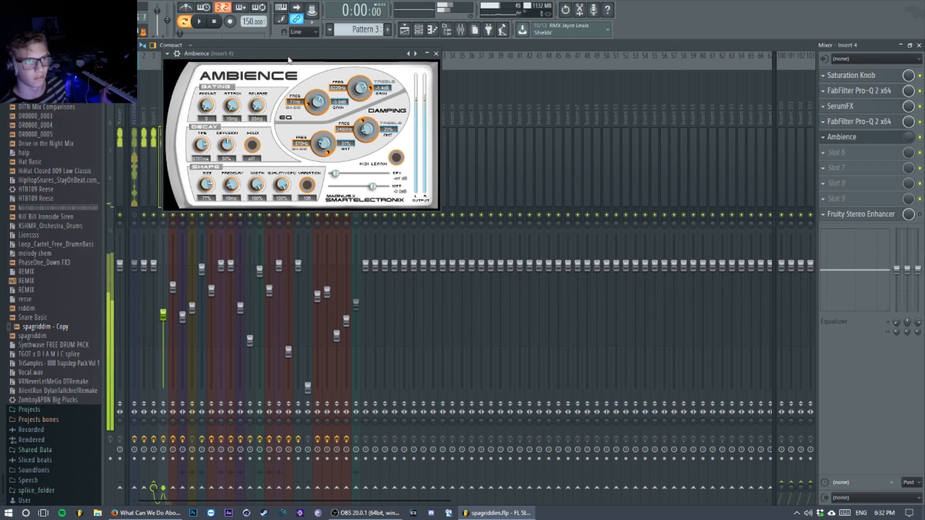
pyautogui.moveTo(288, 58); pyautogui.dragTo(292, 56)
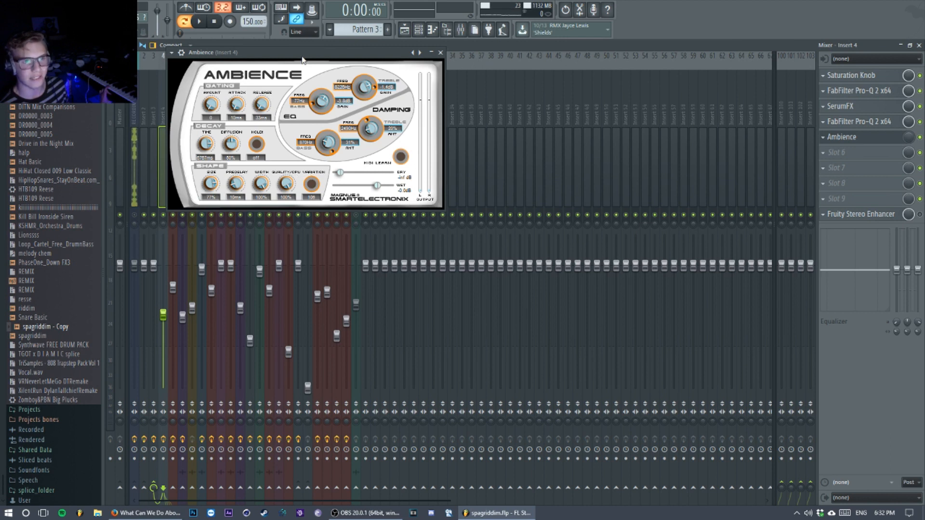
pyautogui.moveTo(302, 58); pyautogui.dragTo(354, 84)
pyautogui.click(492, 78)
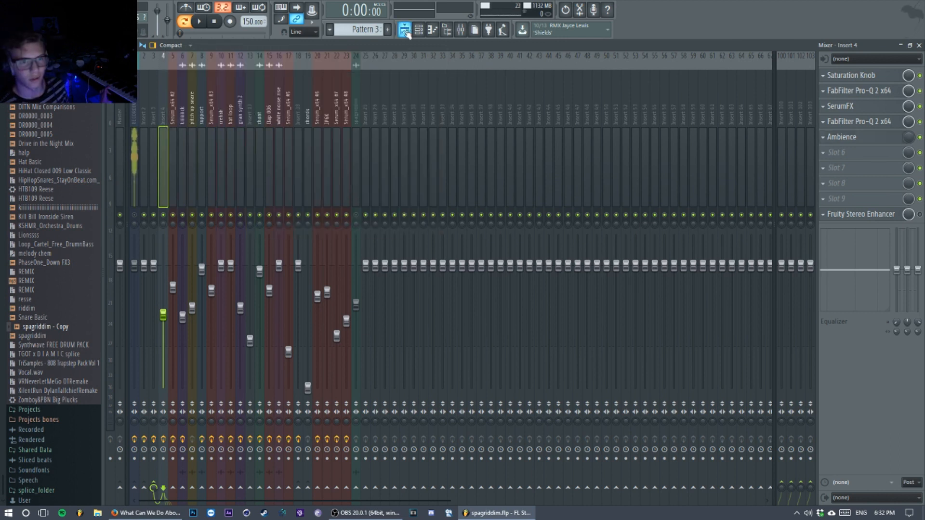
pyautogui.press('F5')
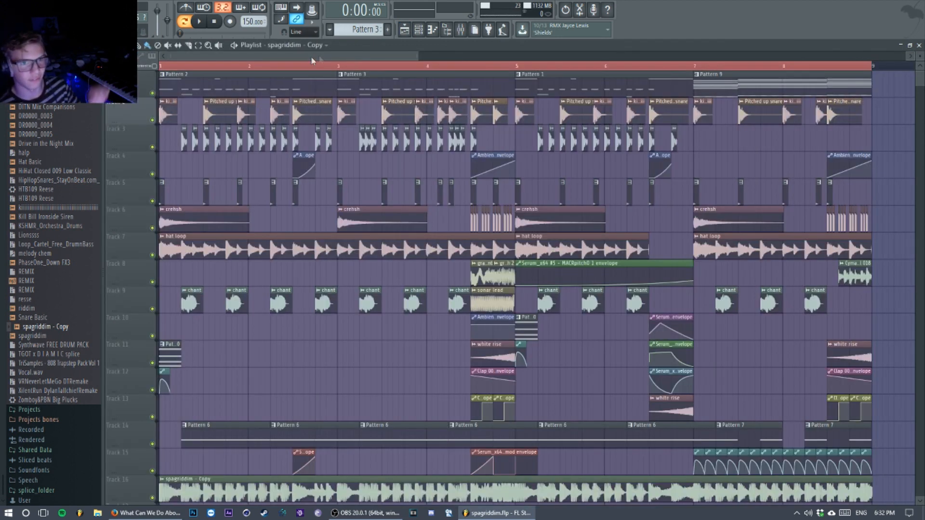
pyautogui.click(460, 29)
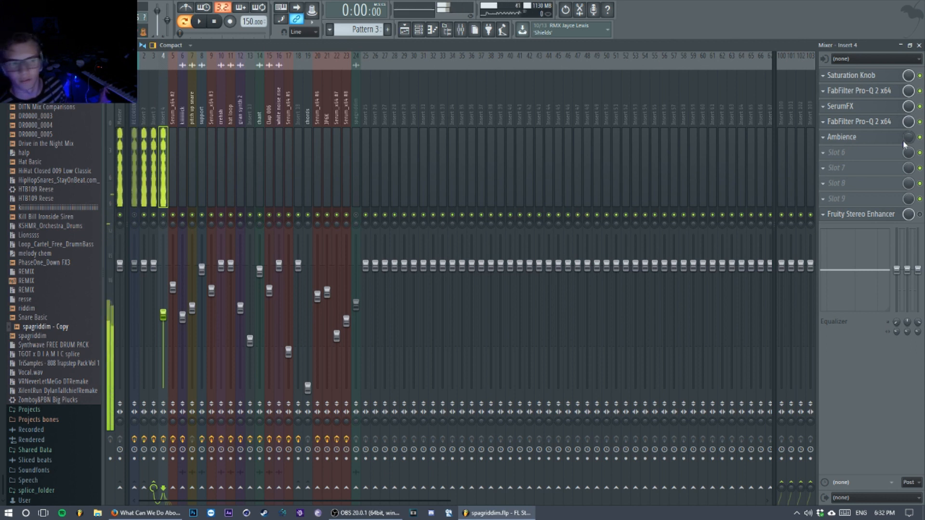
pyautogui.click(154, 154)
pyautogui.click(162, 153)
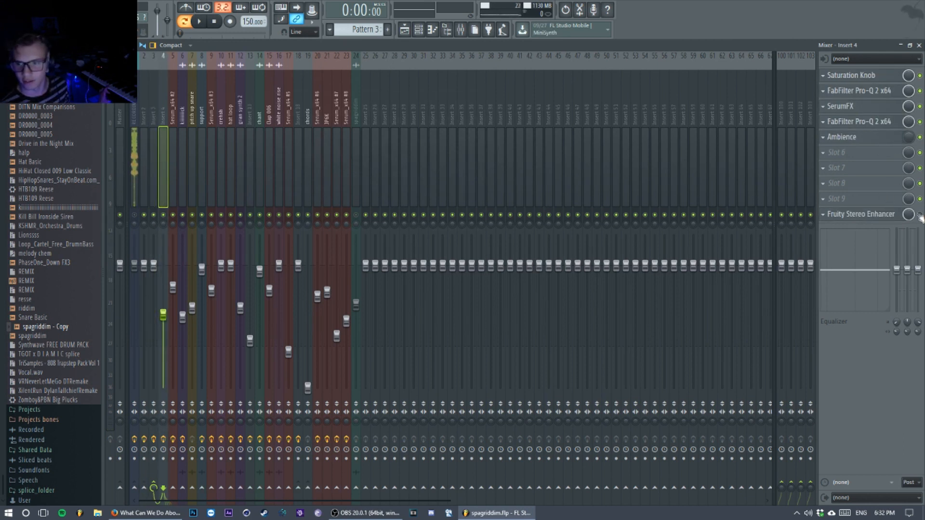
# - Enable the Fruity Stereo Enhancer on insert 4 and inspect its stereo separation and phase offset settings
pyautogui.click(885, 219)
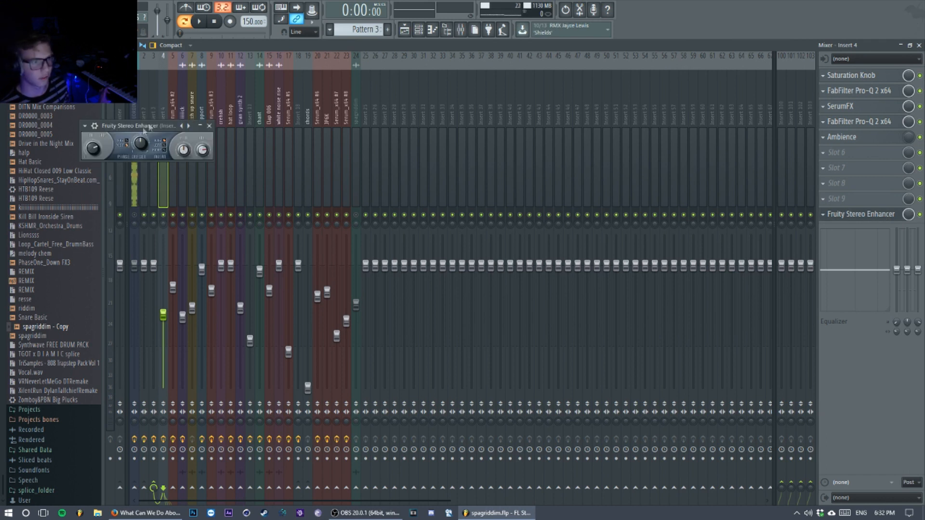
pyautogui.moveTo(138, 128); pyautogui.dragTo(204, 124)
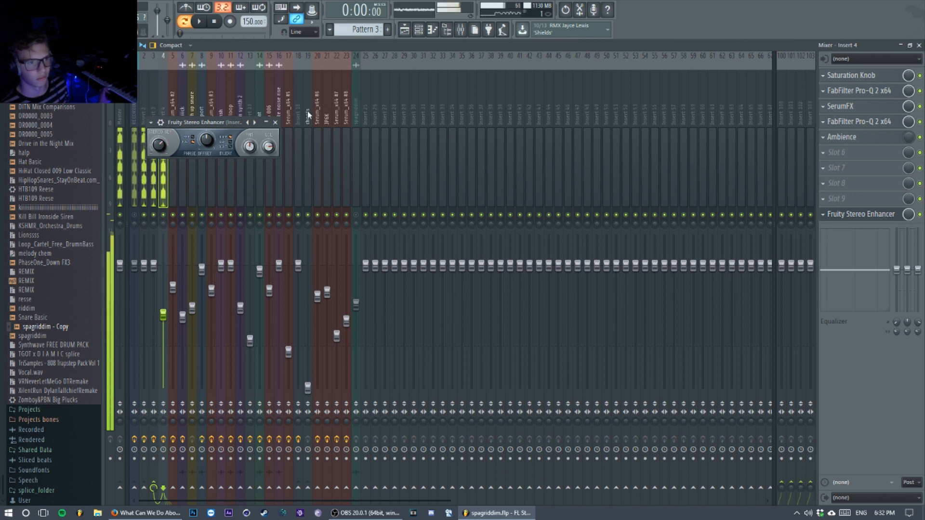
pyautogui.click(275, 122)
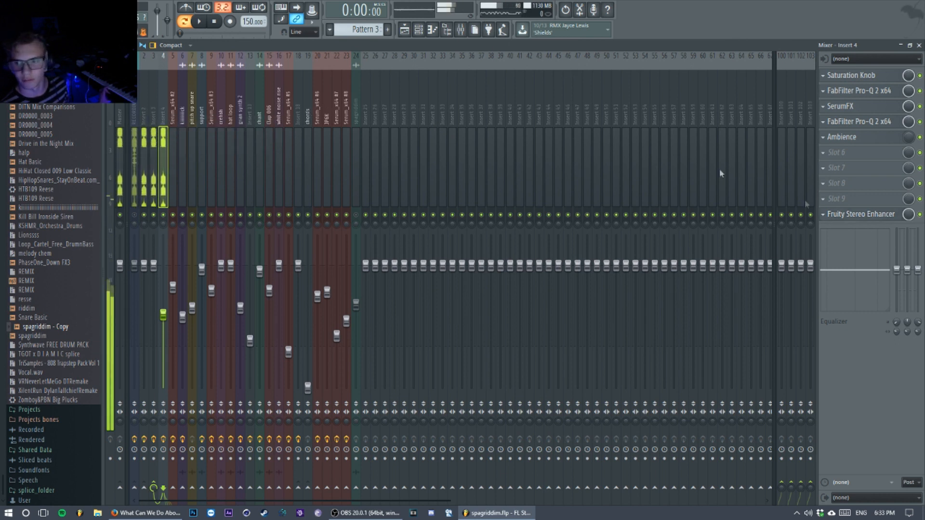
# - Return to the playlist and play the full arrangement to hear the processed bass in context
pyautogui.press('F5')
pyautogui.click(199, 22)
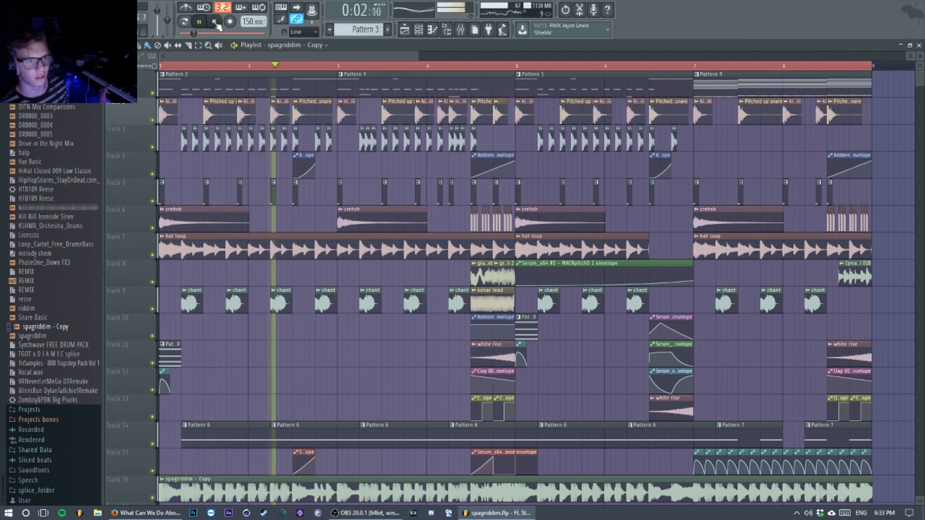
# - Stop playback, isolate the bass on track 1 with the Ambience mix level automation on track 4, and audition them from early in bar 1
pyautogui.click(215, 22)
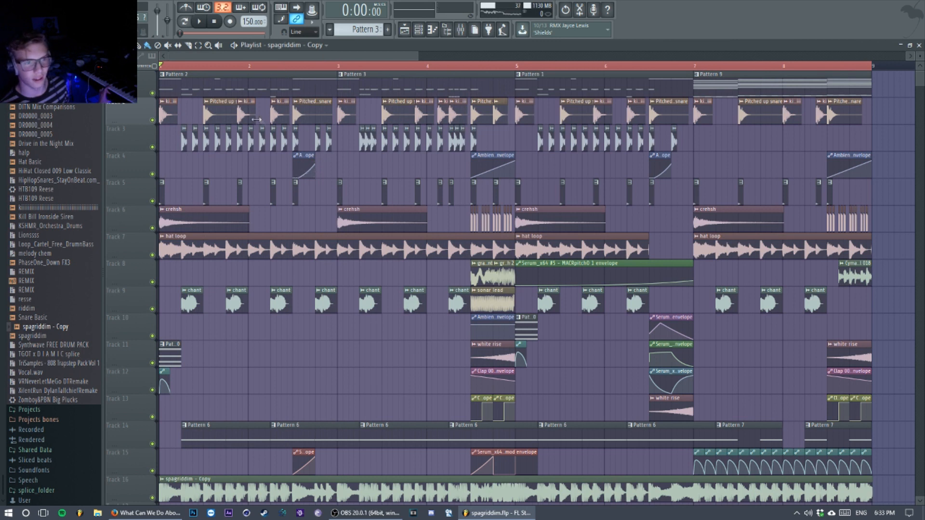
pyautogui.rightClick(152, 92)
pyautogui.click(153, 174)
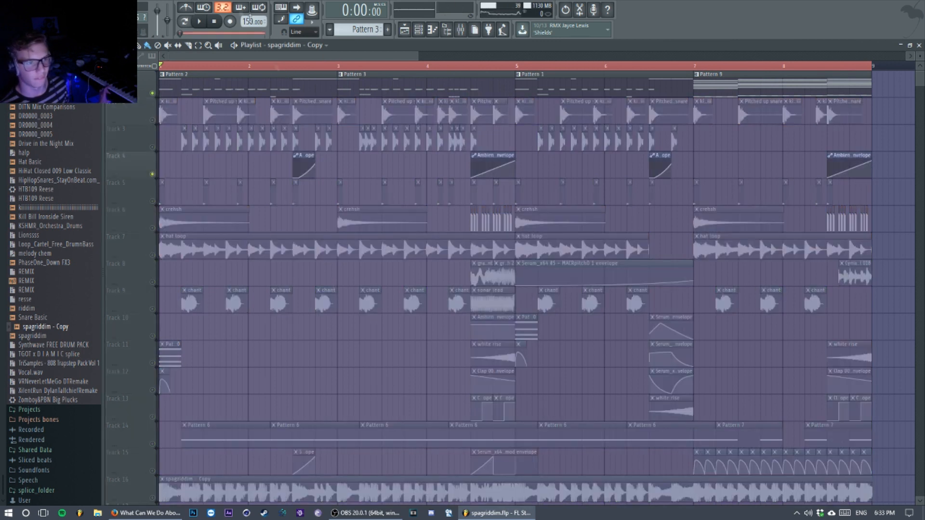
pyautogui.click(307, 156)
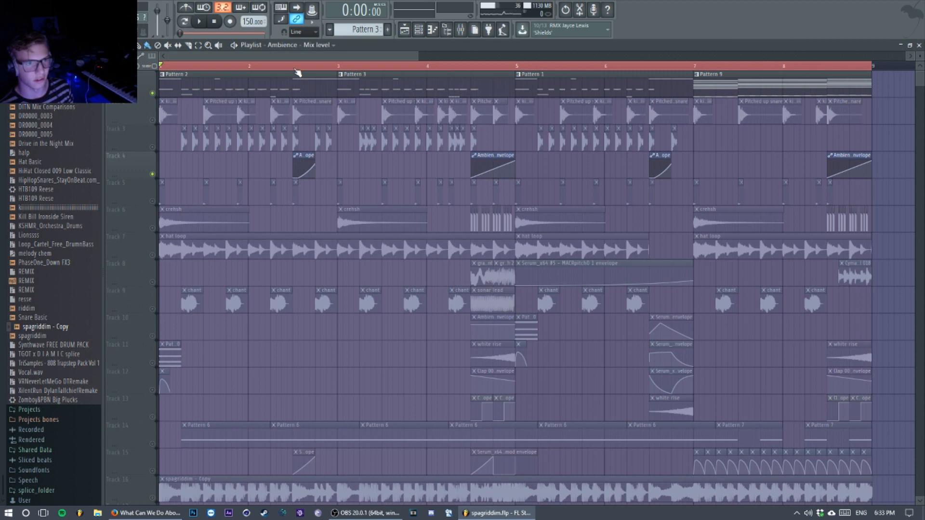
pyautogui.click(187, 66)
pyautogui.press('space')
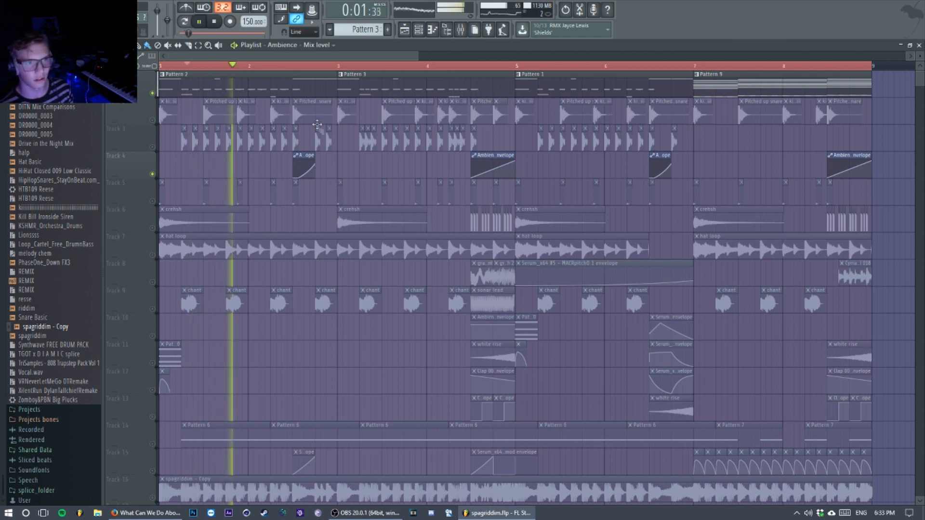
pyautogui.press('space')
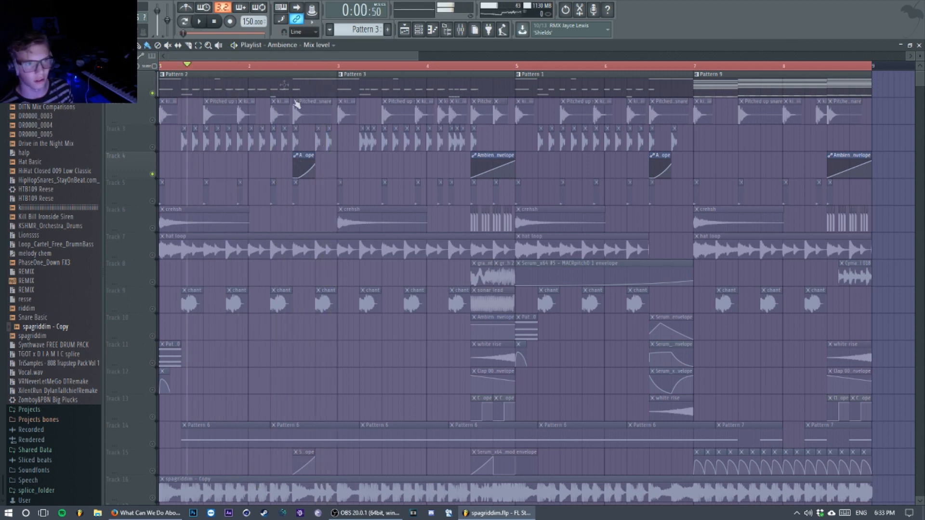
pyautogui.press('space')
pyautogui.press('space')
# - Audition the isolated bass from the first Ambience mix level automation clip midway through bar 2, replaying it several times
pyautogui.click(293, 65)
pyautogui.press('space')
pyautogui.press('space')
pyautogui.press('space')
pyautogui.press('space')
pyautogui.press('space')
pyautogui.press('space')
# - Bring all playlist tracks back in and play the full arrangement from the beginning
pyautogui.rightClick(152, 94)
pyautogui.rightClick(152, 93)
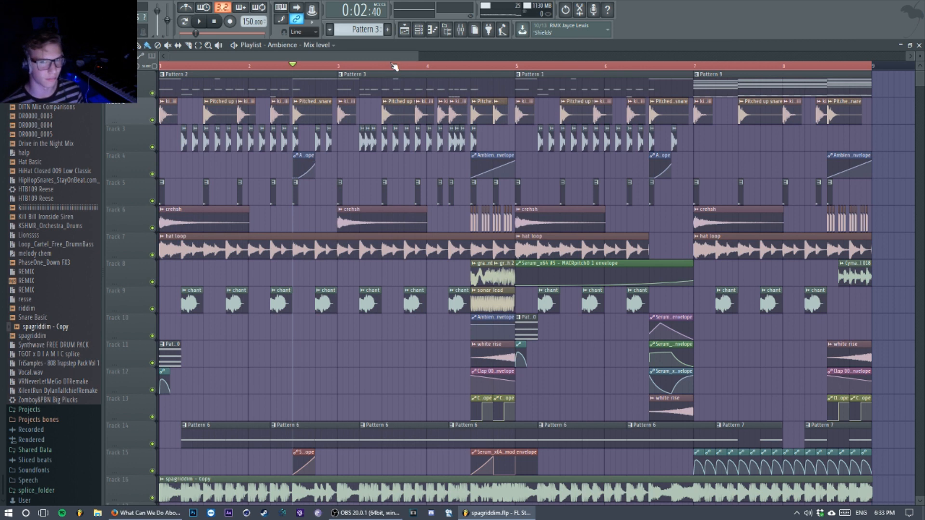
pyautogui.click(161, 66)
pyautogui.press('space')
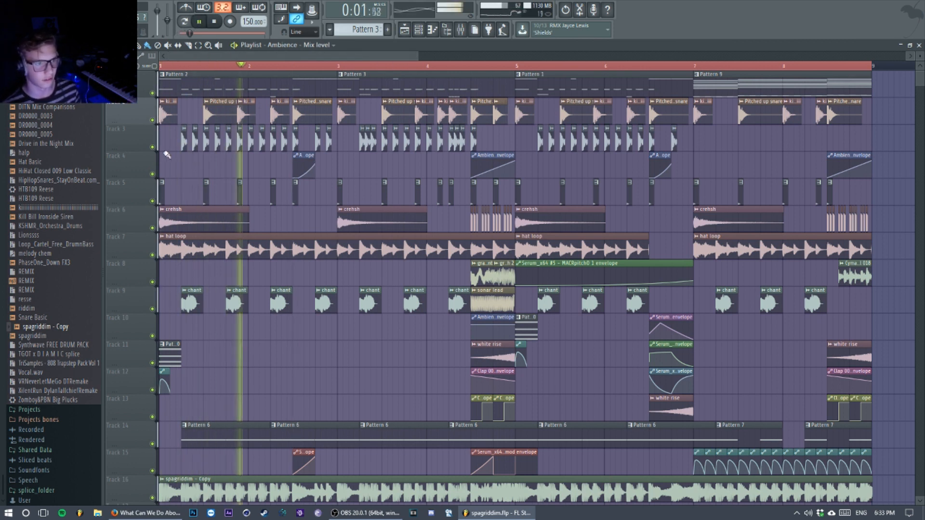
pyautogui.press('space')
# - Solo the short hit samples on track 3 and play them alone from the start
pyautogui.rightClick(152, 147)
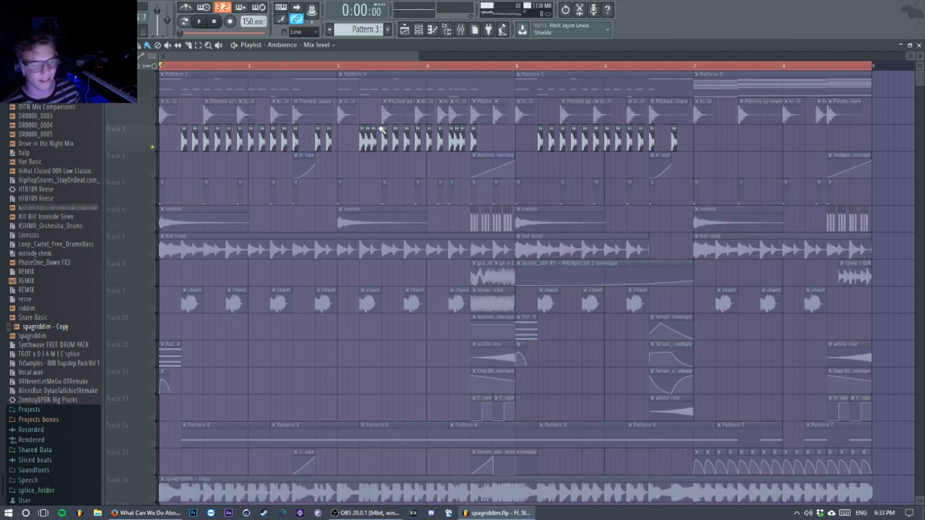
pyautogui.click(152, 93)
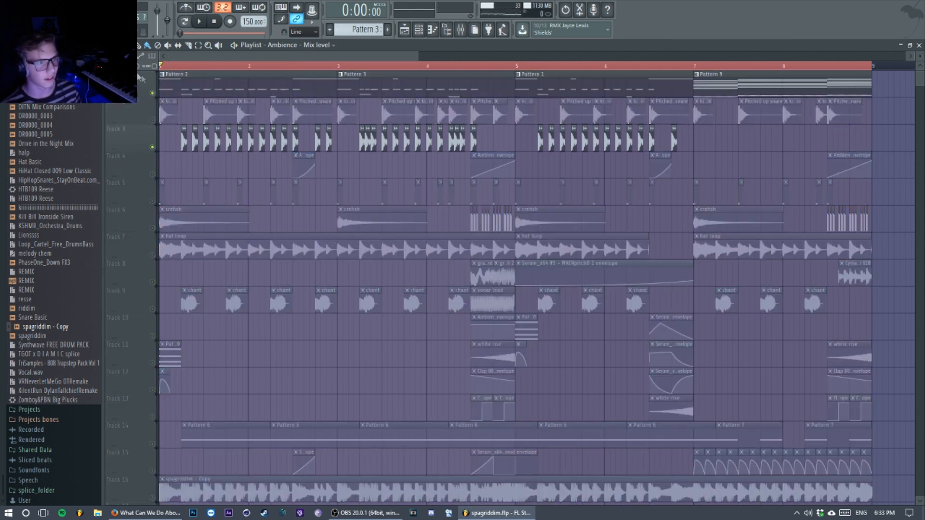
pyautogui.rightClick(152, 147)
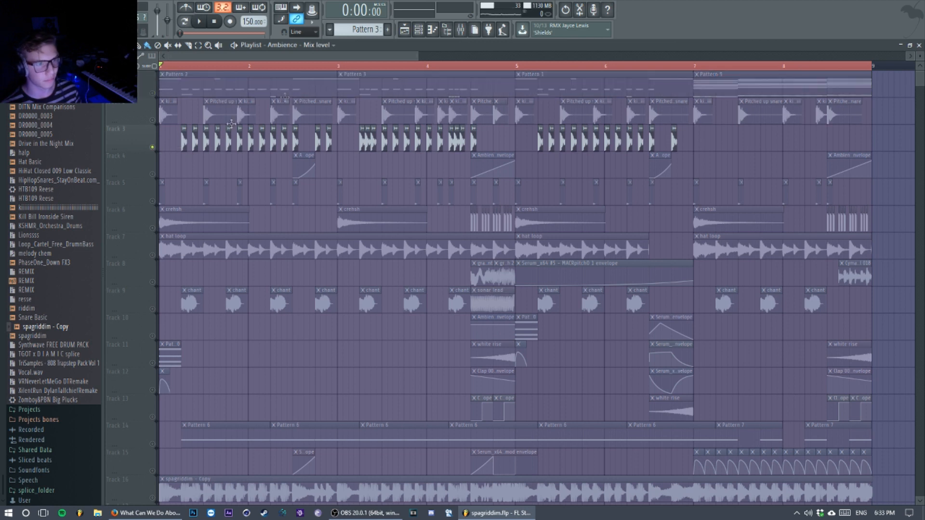
pyautogui.press('space')
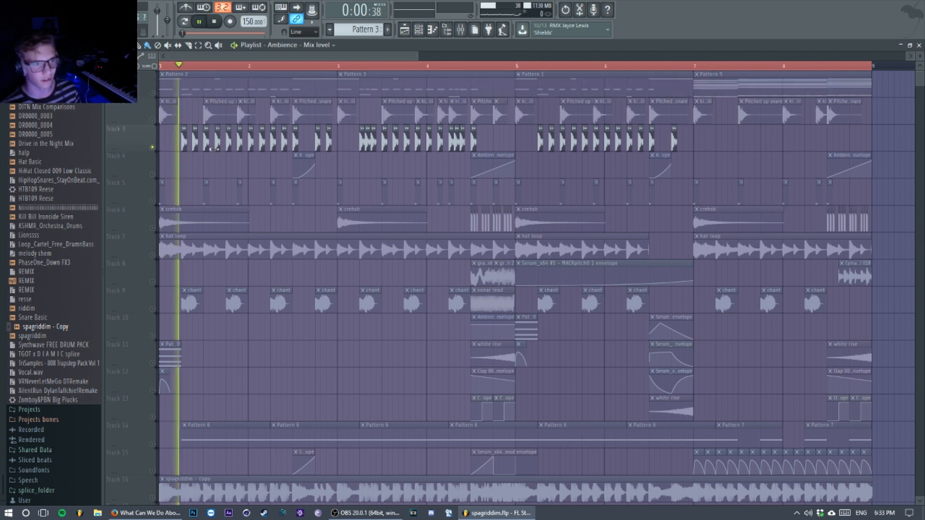
pyautogui.press('space')
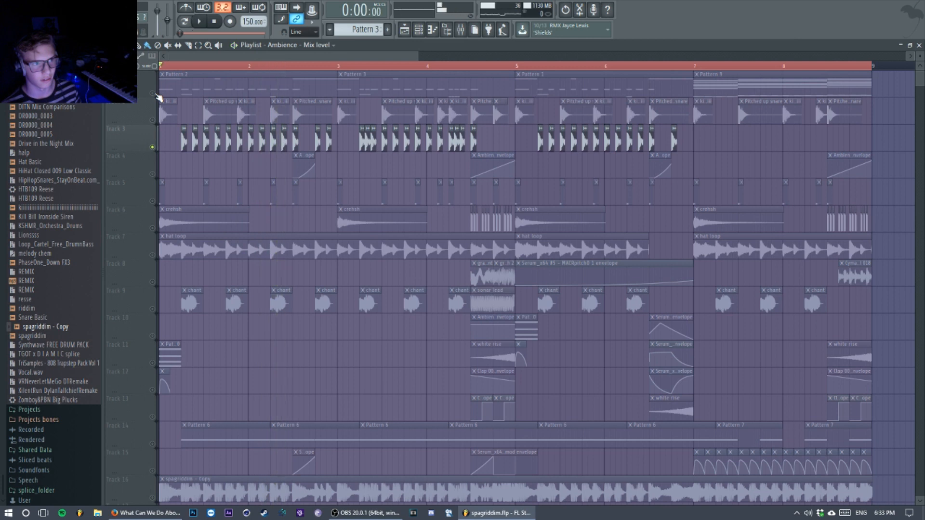
# - Unsolo the tracks and compare the full arrangement with track 3 muted and with it enabled again
pyautogui.rightClick(156, 94)
pyautogui.rightClick(156, 94)
pyautogui.click(152, 147)
pyautogui.press('space')
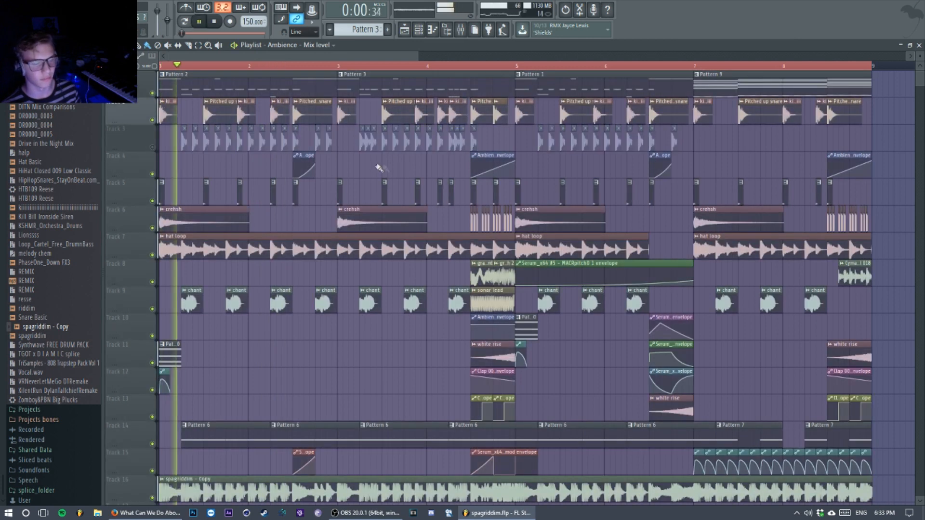
pyautogui.press('space')
pyautogui.click(152, 147)
pyautogui.press('space')
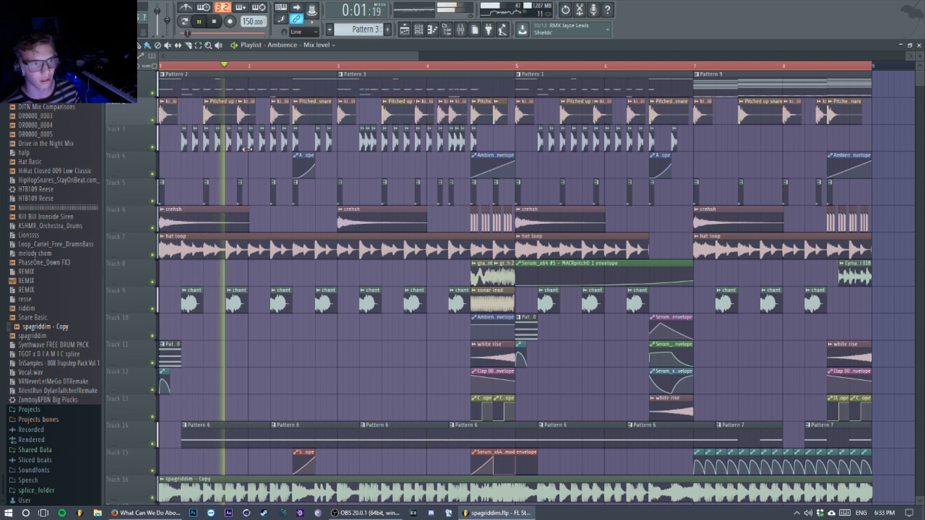
pyautogui.press('space')
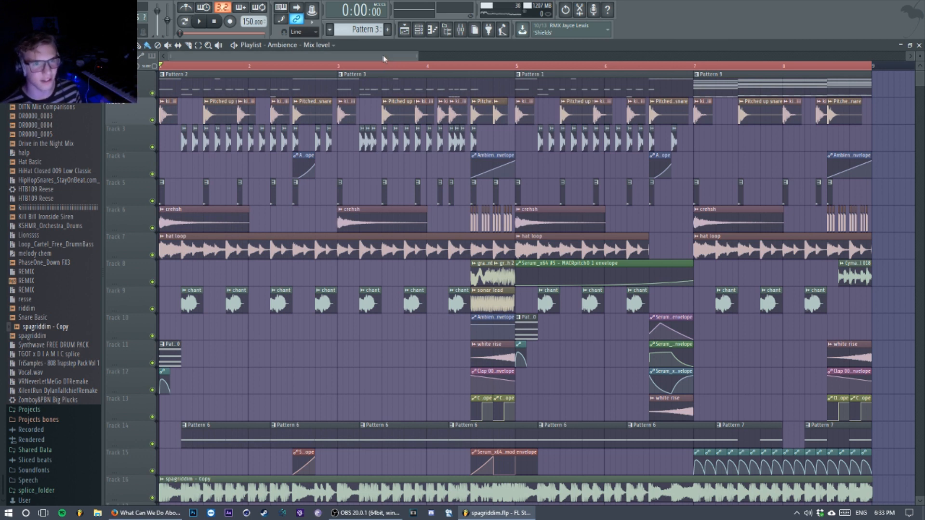
# - Solo the rendered spagriddim - Copy clip on track 16, check the mixer, and play the mastered version from the start
pyautogui.moveTo(416, 53); pyautogui.dragTo(404, 53)
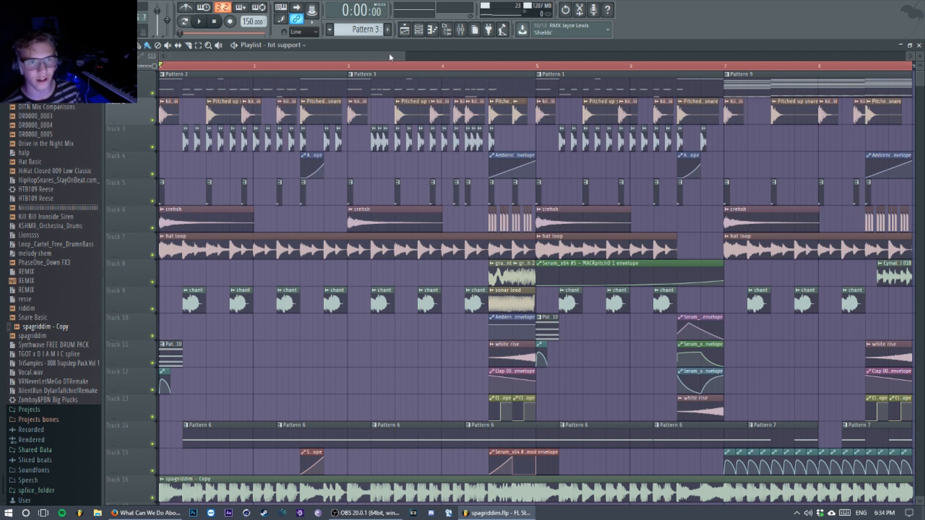
pyautogui.press('F9')
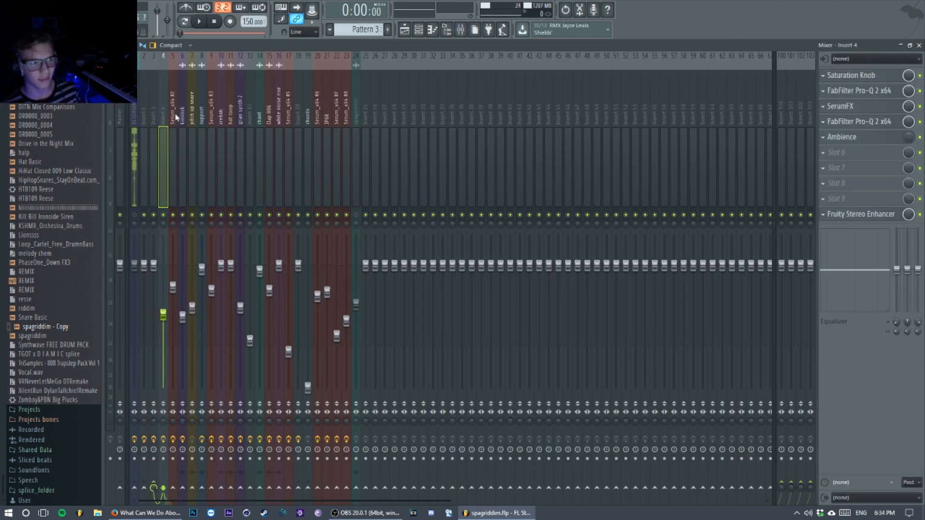
pyautogui.press('F9')
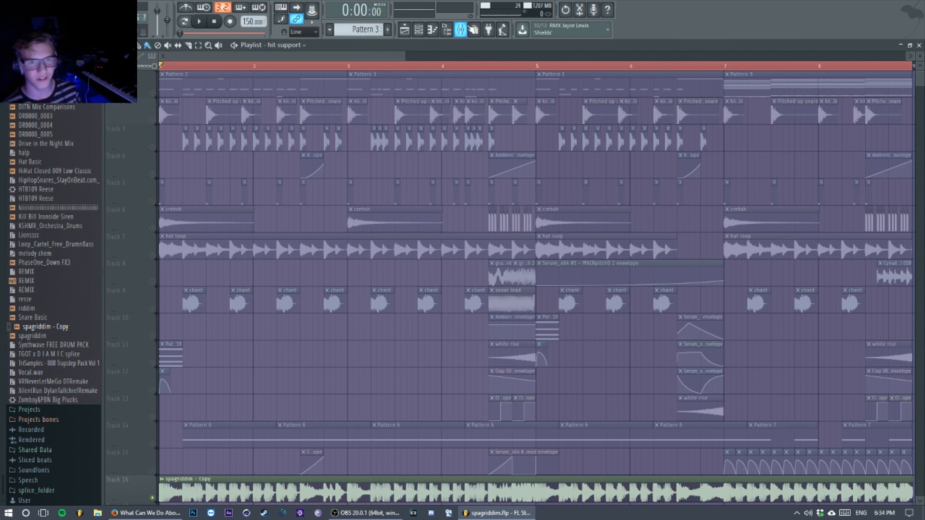
pyautogui.click(461, 30)
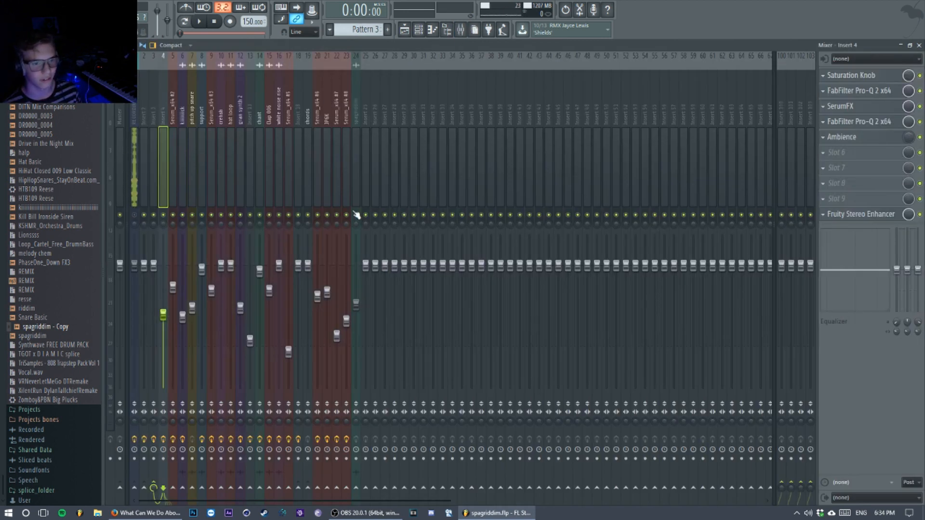
pyautogui.press('space')
pyautogui.press('F9')
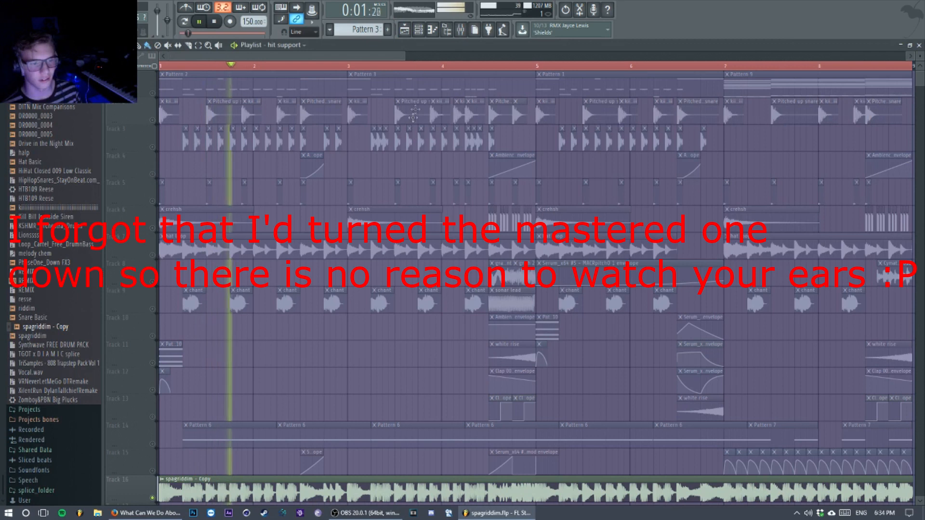
# - Open the spagriddim - Copy clip's linked mixer track and raise its volume slightly, then stop playback and return to the playlist
pyautogui.doubleClick(323, 494)
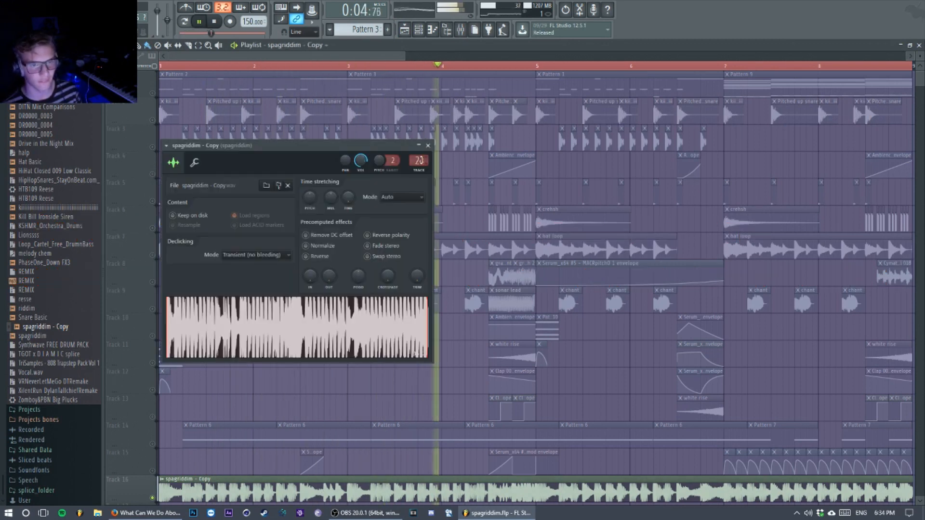
pyautogui.doubleClick(419, 161)
pyautogui.click(428, 145)
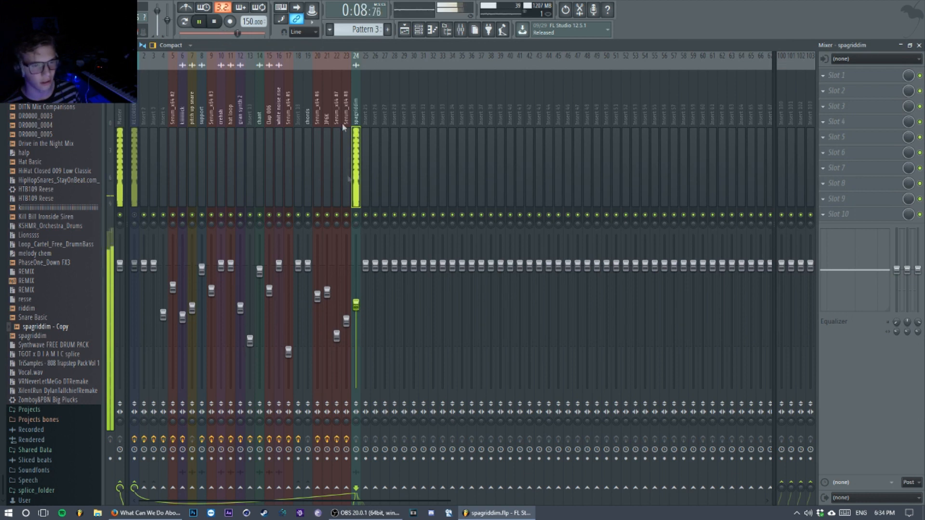
pyautogui.moveTo(357, 314); pyautogui.dragTo(356, 306)
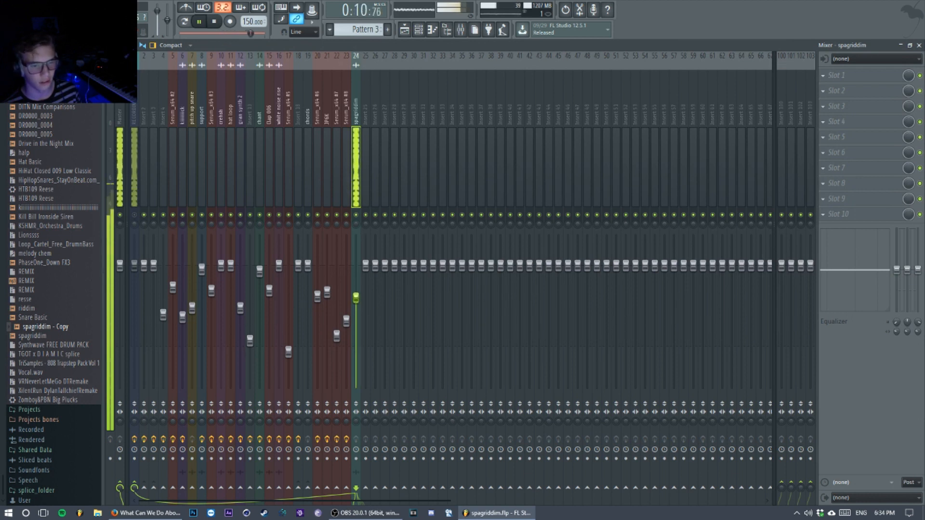
pyautogui.press('space')
pyautogui.click(408, 36)
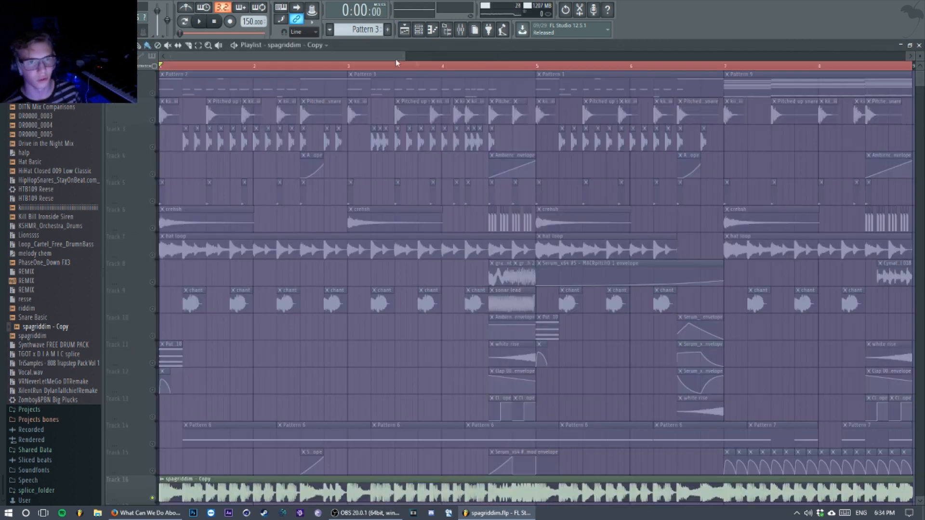
pyautogui.moveTo(402, 56); pyautogui.dragTo(449, 55)
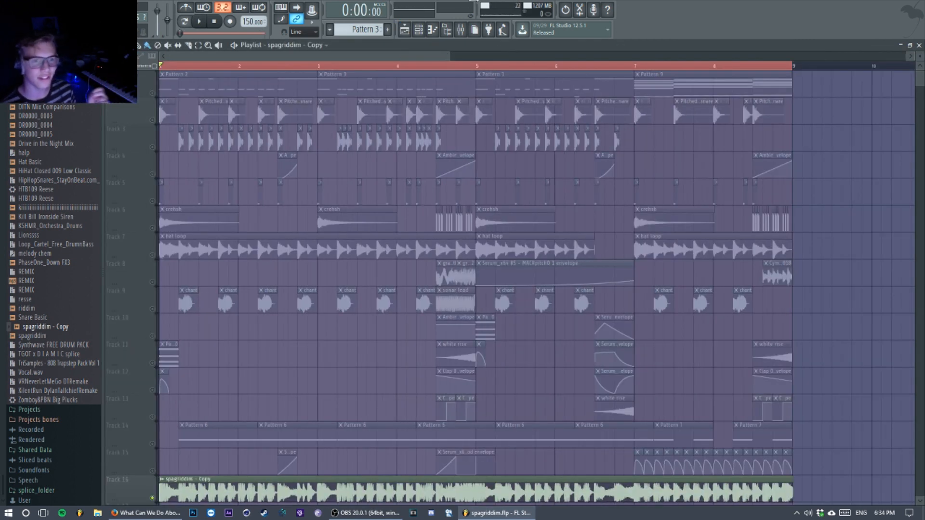